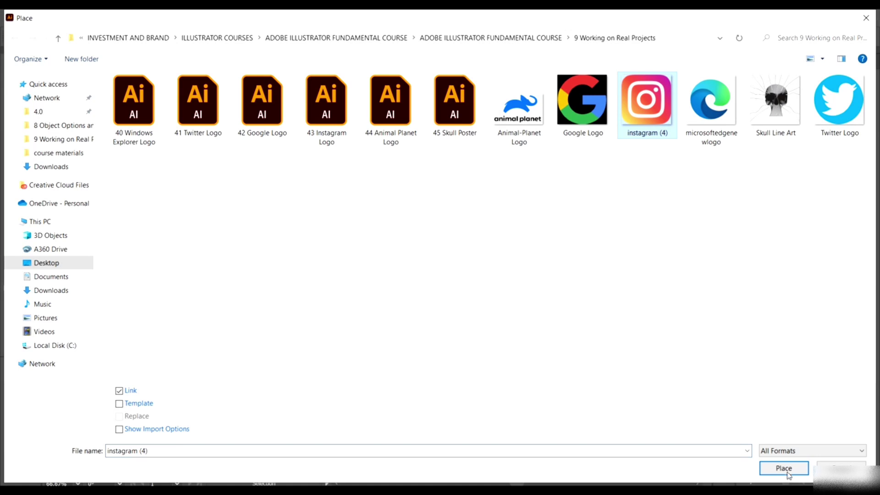
# Step: Place the instagram (4) image as a linked file on the canvas beside the artboard
pyautogui.click(787, 473)
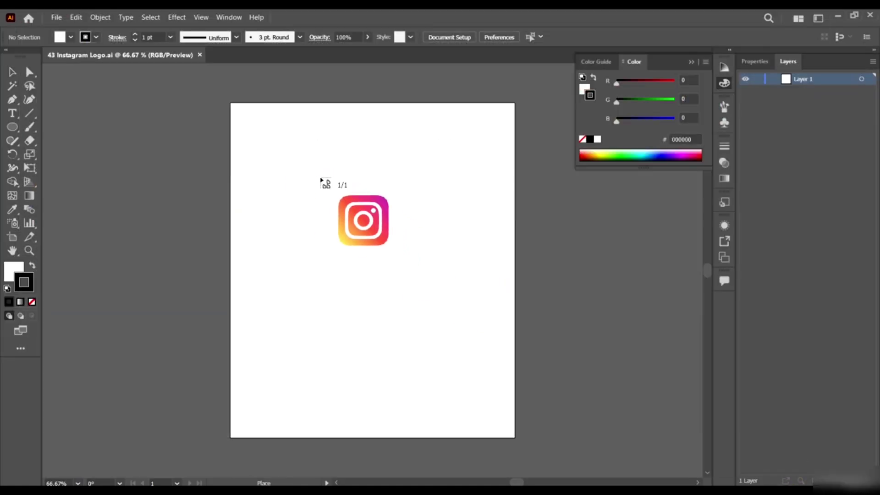
pyautogui.moveTo(60, 124); pyautogui.dragTo(216, 293)
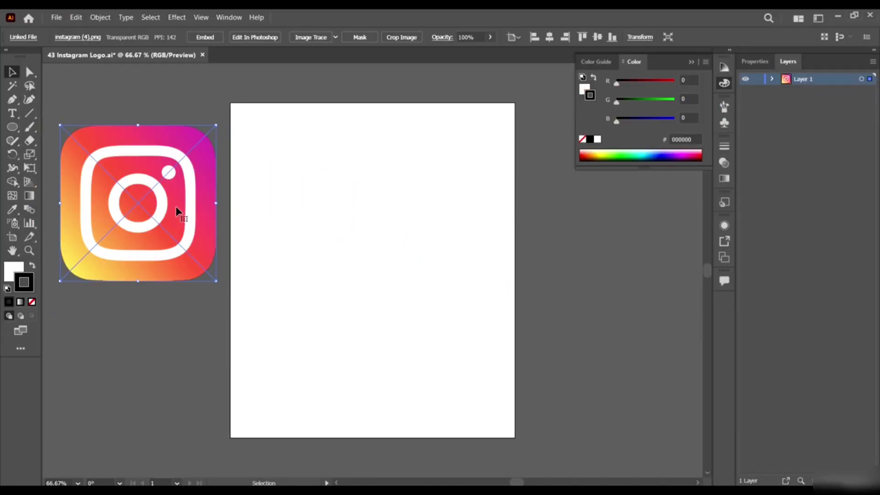
pyautogui.moveTo(177, 211); pyautogui.dragTo(160, 272)
# Step: Place the instagram (4) image again on the artboard as a linked template
pyautogui.click(56, 17)
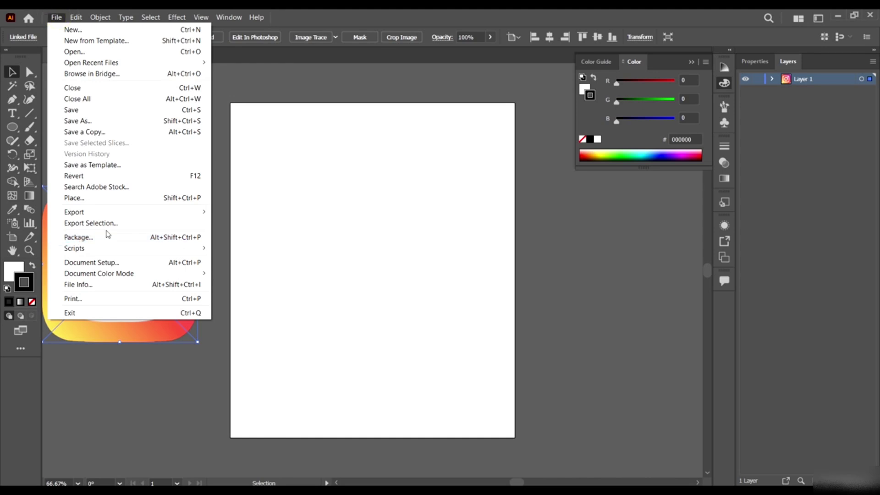
pyautogui.click(107, 201)
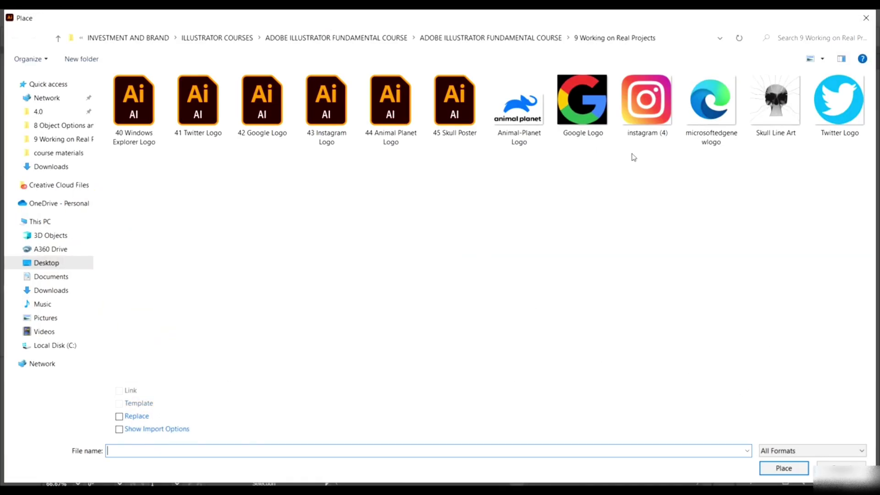
pyautogui.click(646, 106)
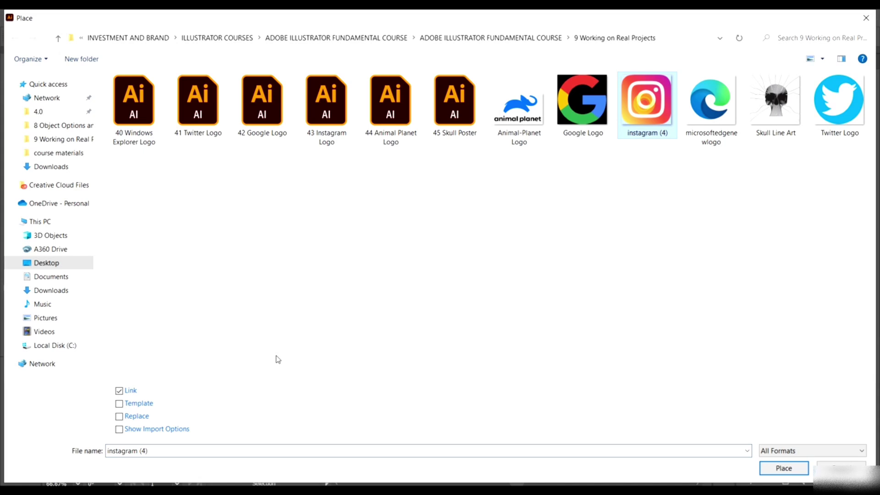
pyautogui.click(148, 404)
pyautogui.click(783, 468)
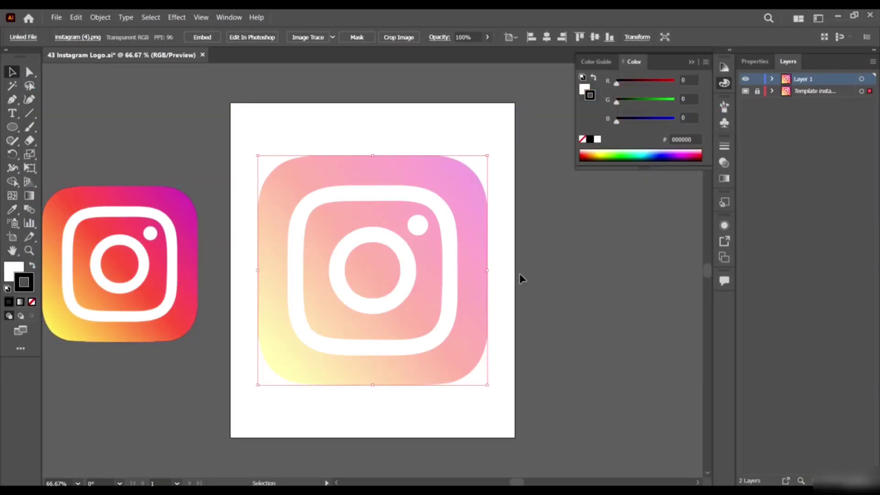
# Step: Move the full-colour reference logo slightly farther away from the artboard and deselect it
pyautogui.hscroll(-1, 338, 290)
pyautogui.click(591, 281)
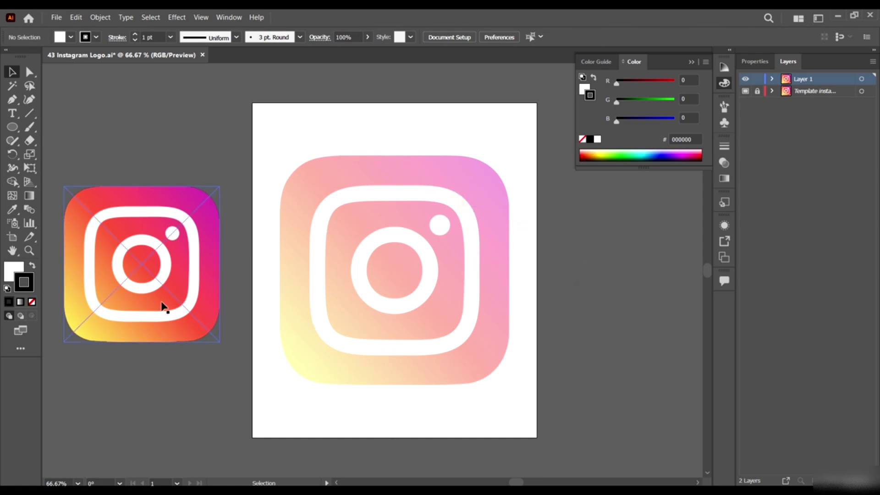
pyautogui.moveTo(163, 304); pyautogui.dragTo(154, 304)
pyautogui.click(501, 323)
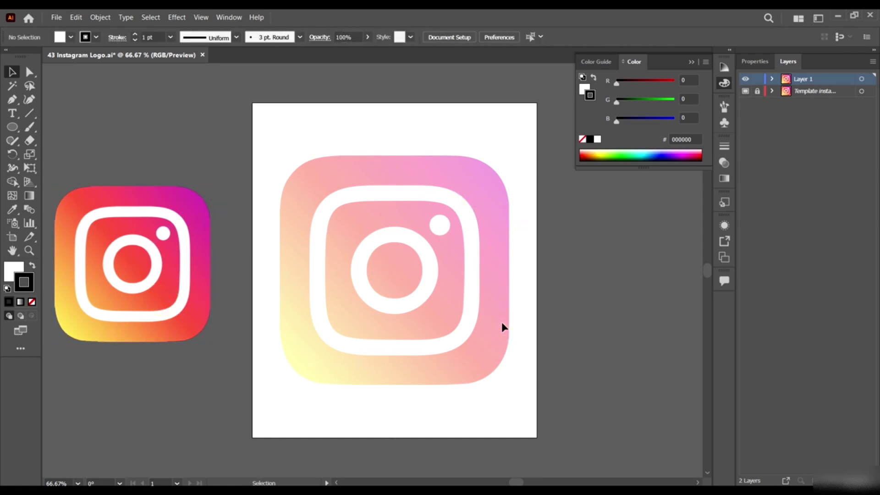
# Step: Draw a square with the Rectangle tool over the outer bounds of the template logo
pyautogui.click(12, 127)
pyautogui.click(65, 125)
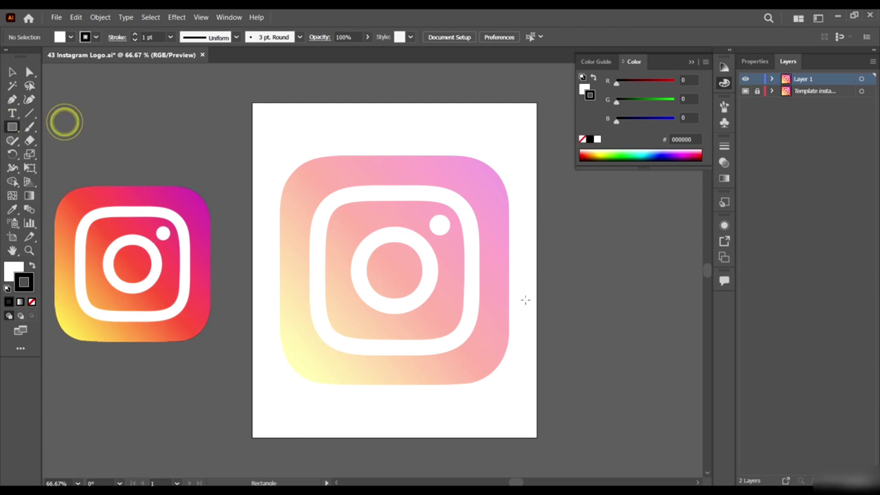
pyautogui.scroll(1, 534, 314)
pyautogui.scroll(-2, 421, 297)
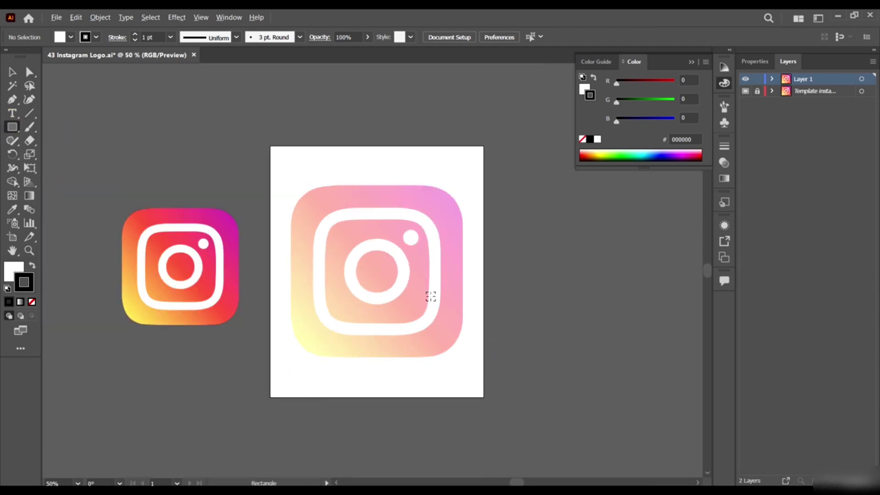
pyautogui.scroll(1, 429, 294)
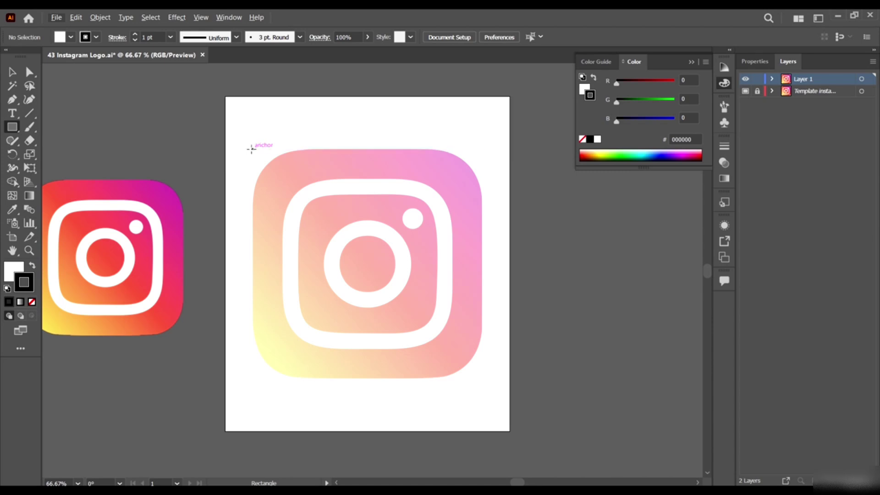
pyautogui.moveTo(252, 148); pyautogui.dragTo(482, 376)
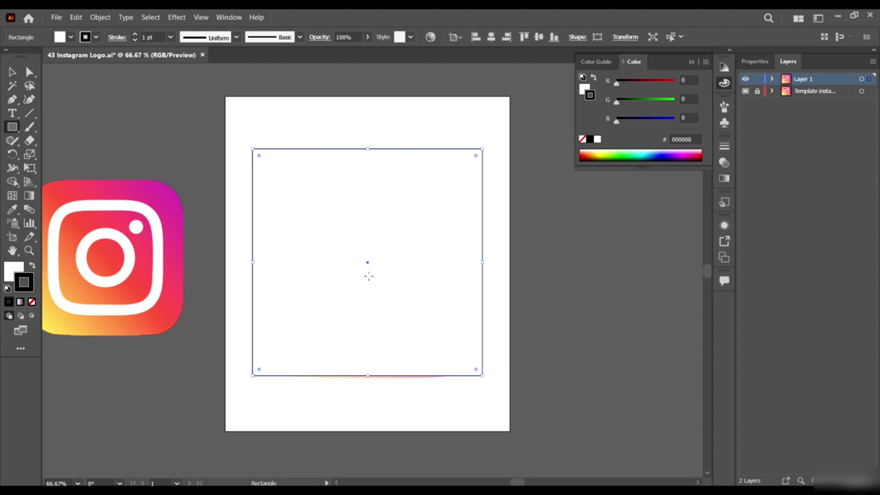
# Step: Set the square's fill to None, keeping its black stroke
pyautogui.click(12, 72)
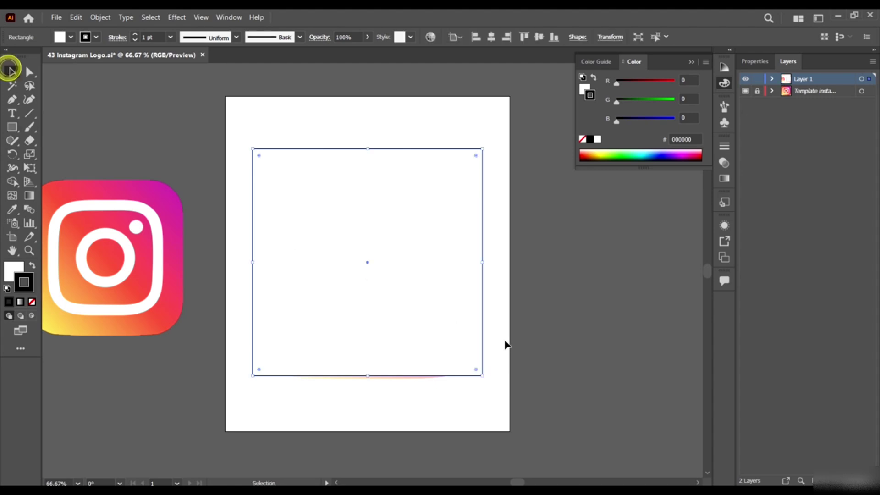
pyautogui.click(14, 270)
pyautogui.click(32, 301)
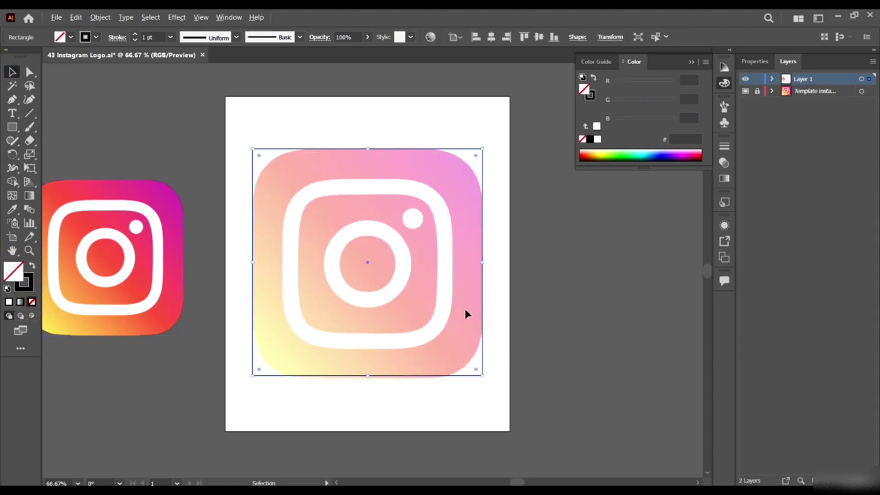
# Step: Adjust the lower and side edges of the square to align with the template logo's outer edges
pyautogui.hotkey('ctrl', '1')
pyautogui.scroll(5, 305, 137)
pyautogui.scroll(-4, 180, 351)
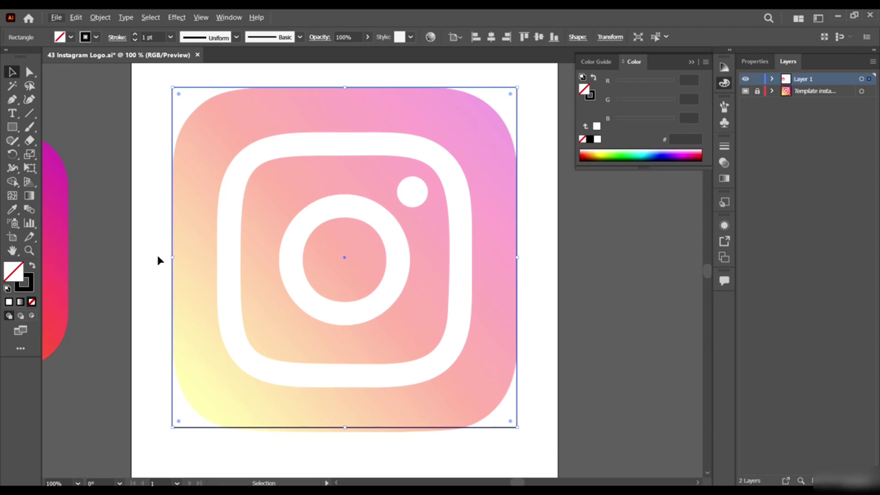
pyautogui.scroll(1, 159, 258)
pyautogui.scroll(-2, 204, 270)
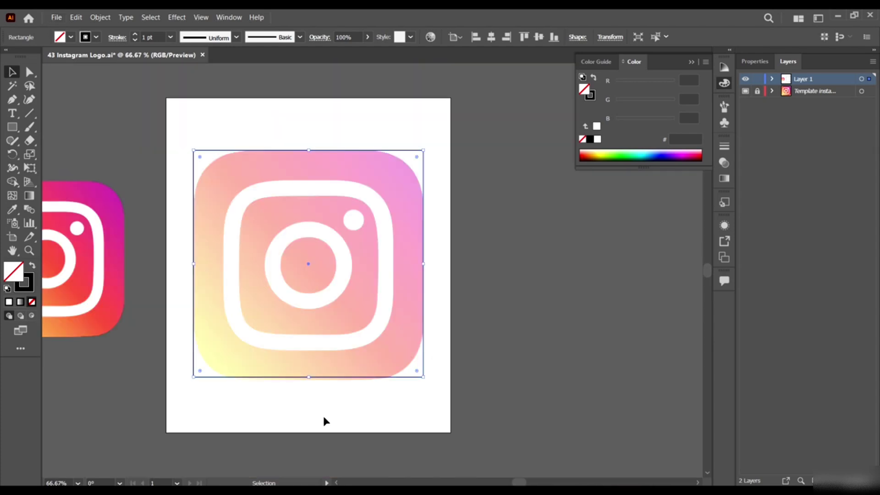
pyautogui.scroll(5, 302, 383)
pyautogui.moveTo(333, 355); pyautogui.dragTo(337, 370)
pyautogui.scroll(-4, 513, 284)
pyautogui.scroll(4, 559, 280)
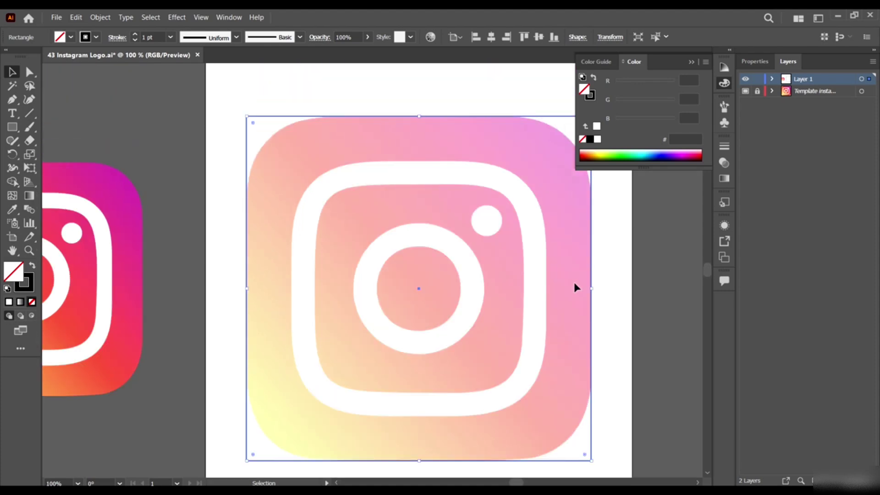
pyautogui.scroll(4, 429, 179)
pyautogui.moveTo(387, 238)
pyautogui.mouseDown()
pyautogui.moveTo(387, 271)
pyautogui.moveTo(392, 238)
pyautogui.mouseUp()
pyautogui.scroll(-5, 508, 358)
pyautogui.click(545, 307)
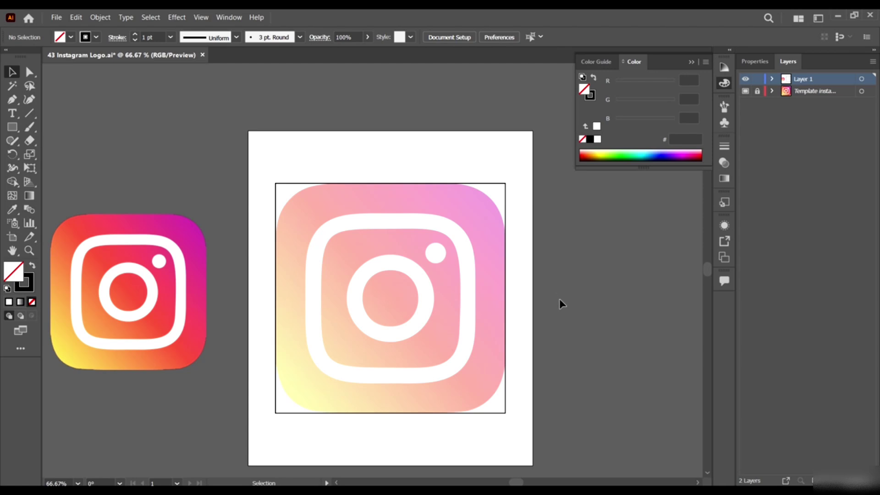
# Step: Reduce the outer square's stroke weight to 0.25 pt
pyautogui.moveTo(547, 318); pyautogui.dragTo(460, 246)
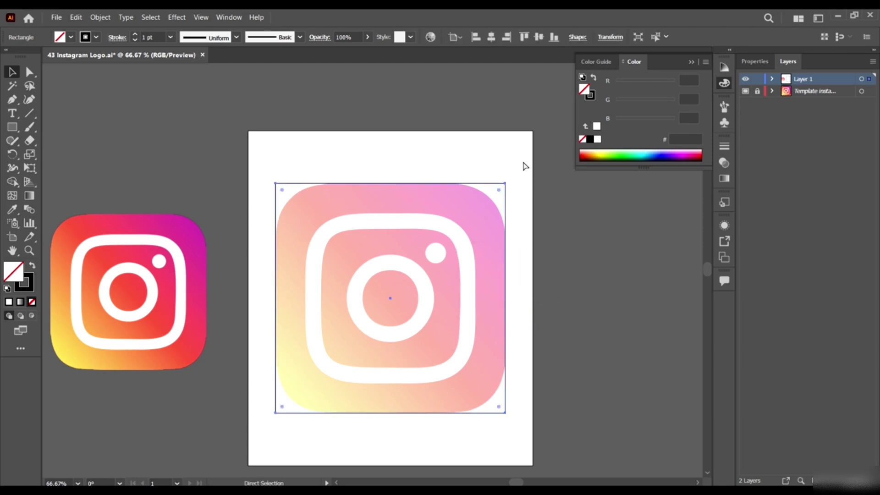
pyautogui.press('v')
pyautogui.scroll(-2, 482, 145)
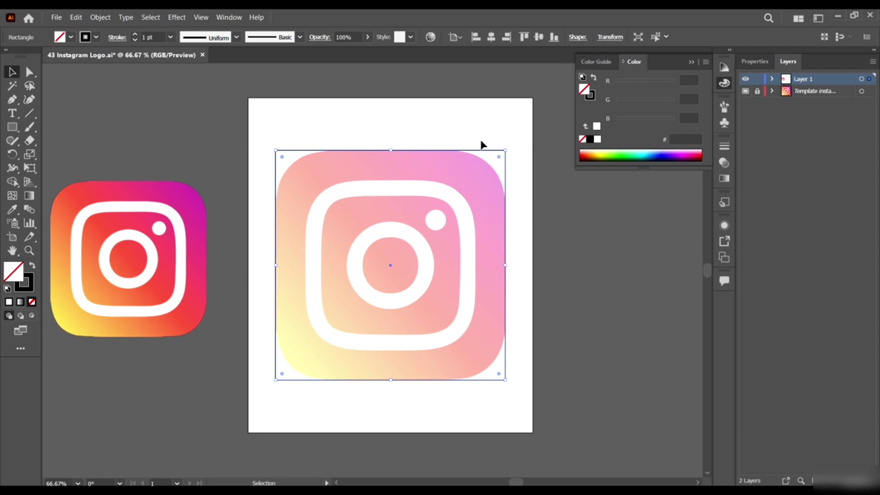
pyautogui.scroll(1, 320, 128)
pyautogui.click(170, 37)
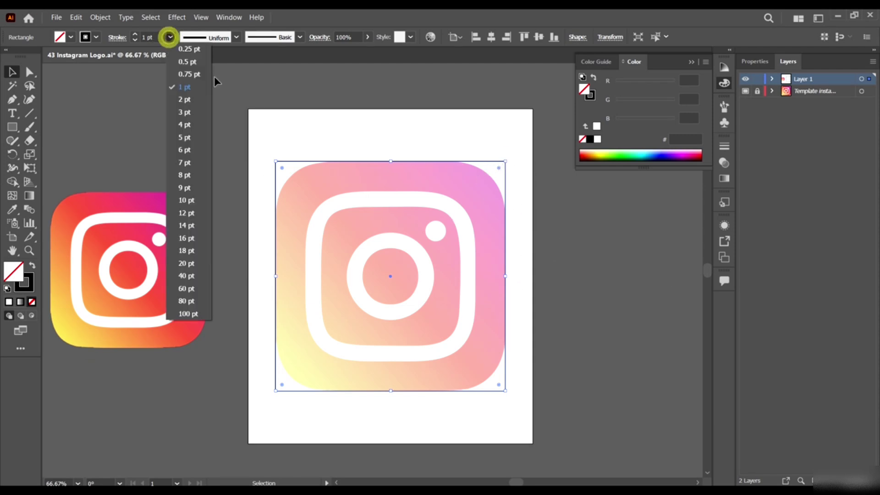
pyautogui.click(193, 48)
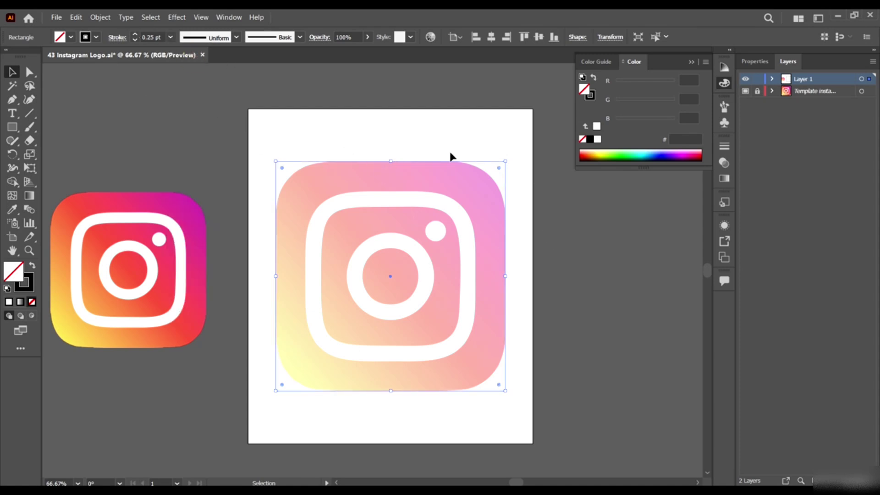
# Step: Copy the outer square, paste the copy in front, and select that copy
pyautogui.click(468, 120)
pyautogui.scroll(3, 504, 151)
pyautogui.scroll(2, 556, 223)
pyautogui.moveTo(551, 241); pyautogui.dragTo(362, 137)
pyautogui.scroll(-3, 509, 271)
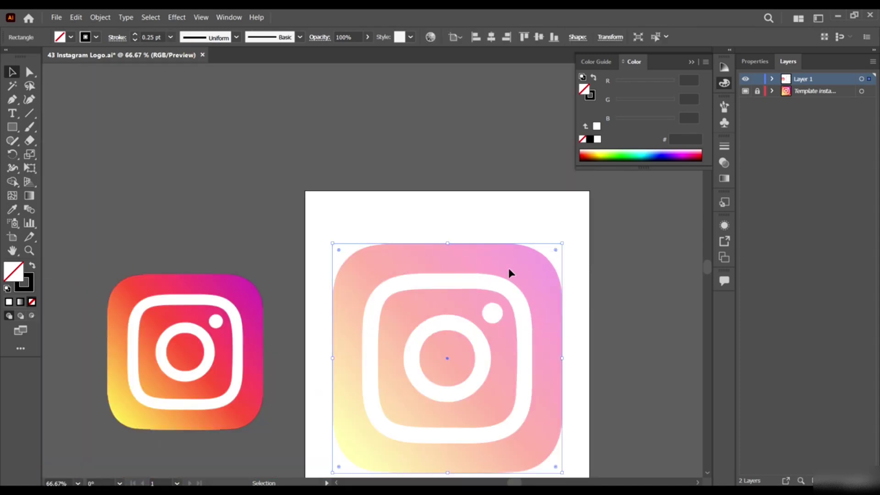
pyautogui.scroll(-3, 585, 299)
pyautogui.scroll(1, 583, 210)
pyautogui.scroll(-2, 564, 193)
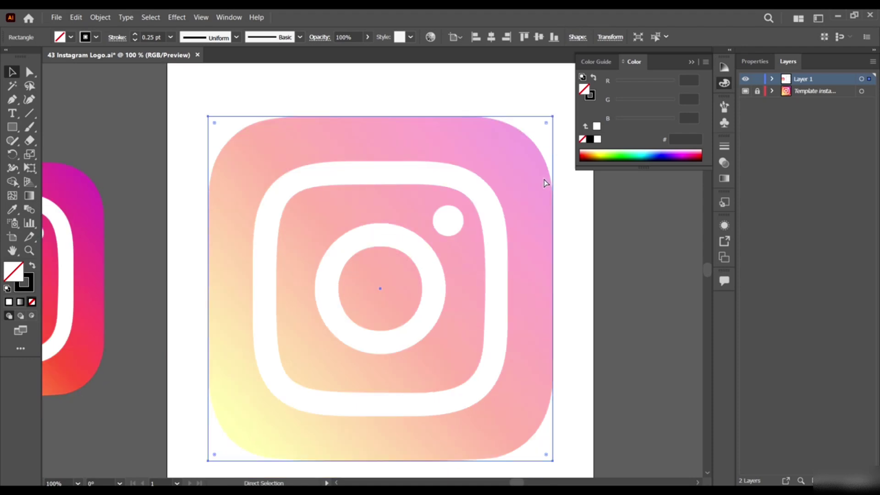
pyautogui.click(77, 17)
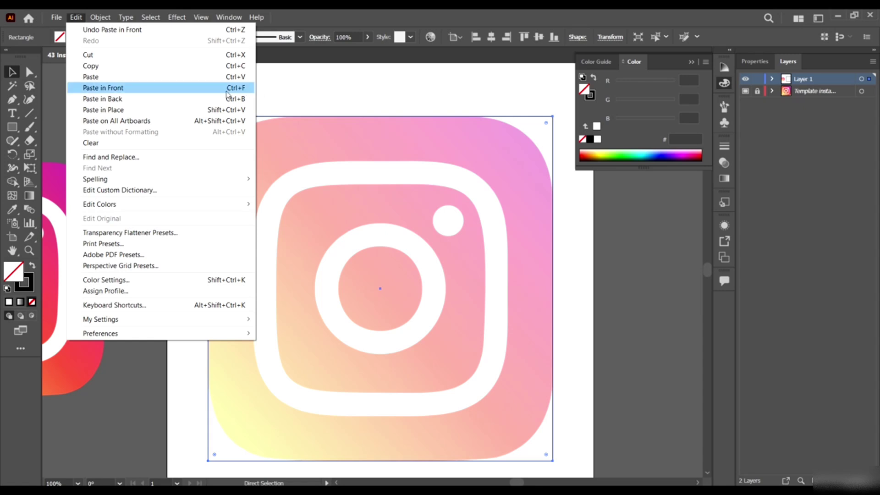
pyautogui.click(477, 163)
pyautogui.click(553, 134)
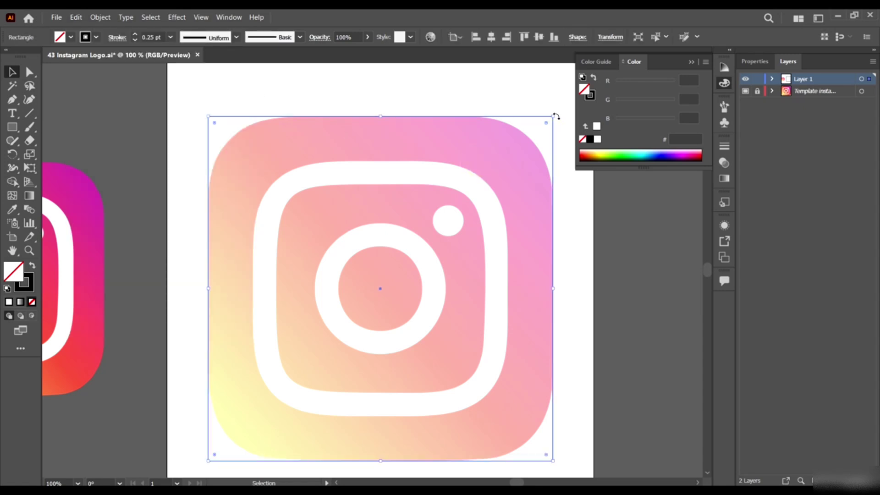
pyautogui.click(556, 124)
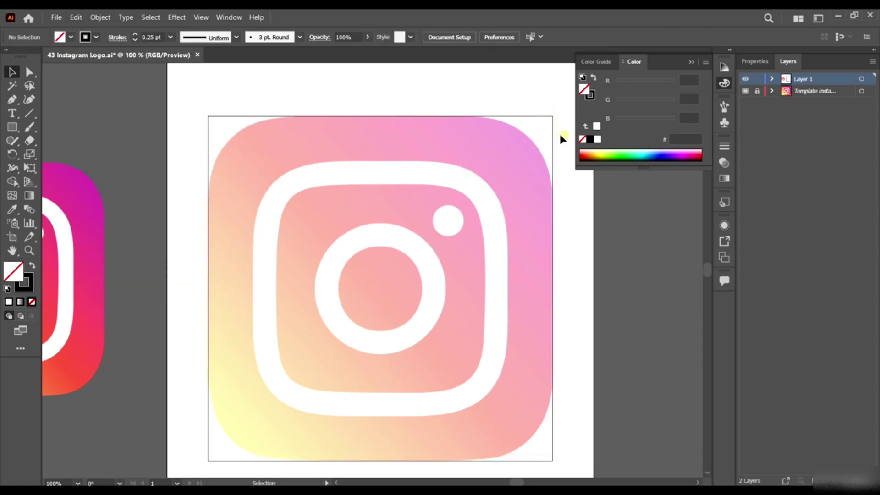
pyautogui.click(553, 131)
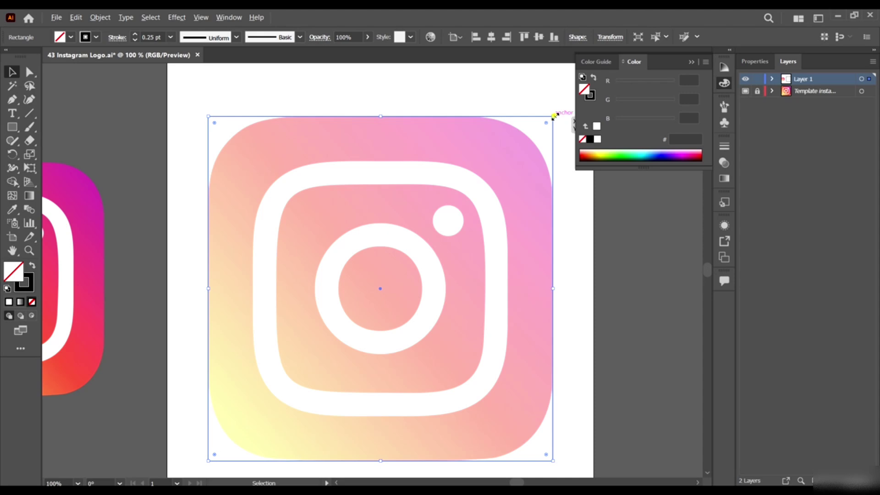
# Step: Scale the copied square down from its centre to fit the outer edge of the white rounded frame
pyautogui.moveTo(554, 115); pyautogui.dragTo(515, 164)
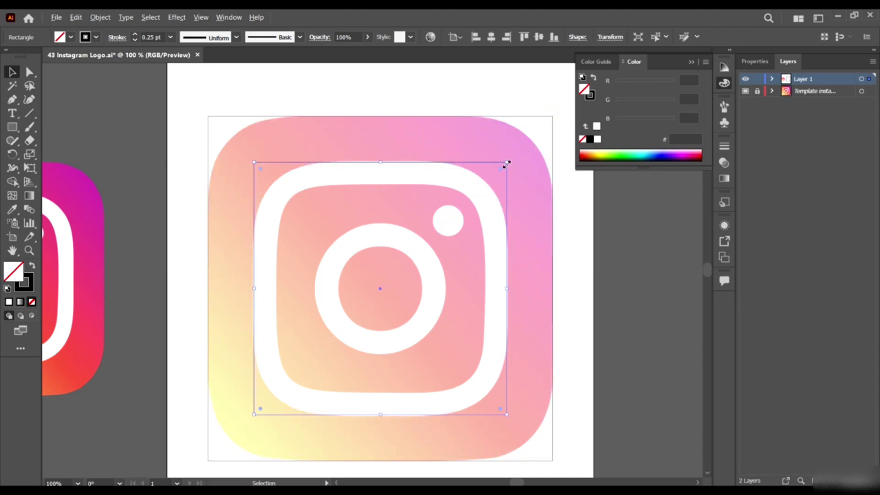
pyautogui.scroll(4, 521, 150)
pyautogui.moveTo(464, 199); pyautogui.dragTo(471, 200)
pyautogui.scroll(-5, 477, 232)
pyautogui.scroll(1, 450, 268)
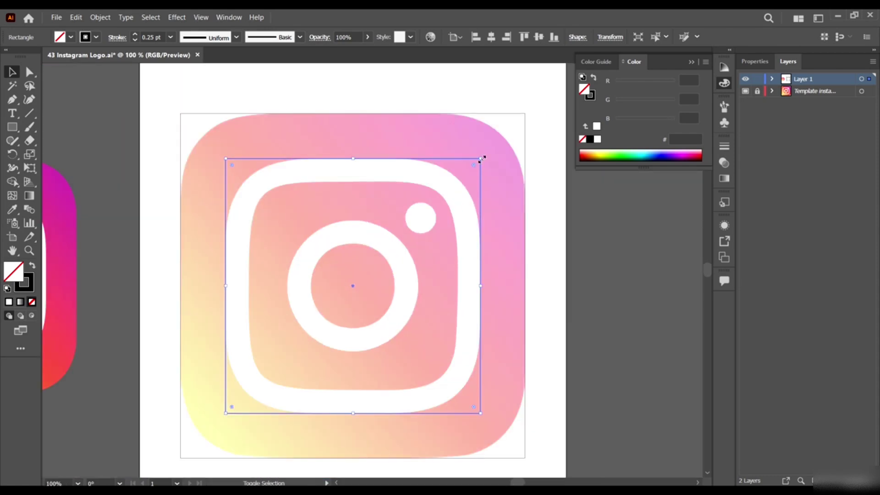
# Step: Make two more centred, scaled-down copies of the square, fitting the outer and inner edges of the white ring
pyautogui.moveTo(479, 159); pyautogui.dragTo(429, 228)
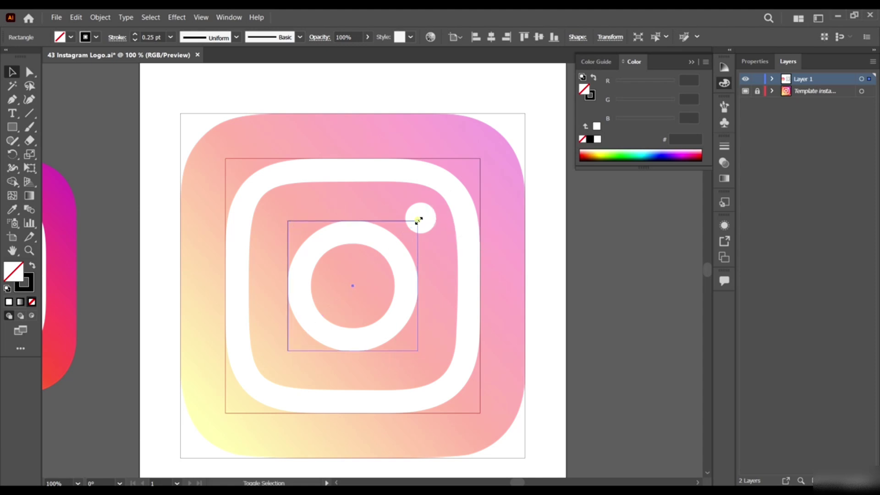
pyautogui.moveTo(418, 220); pyautogui.dragTo(394, 244)
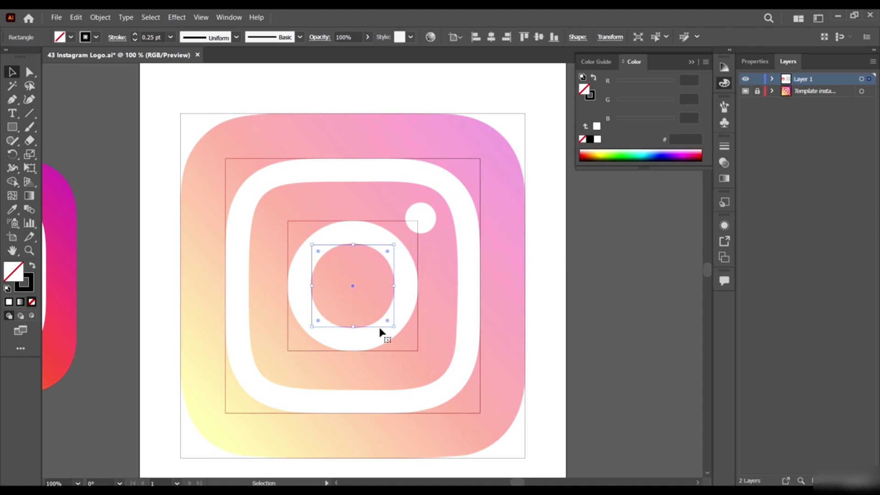
pyautogui.click(627, 312)
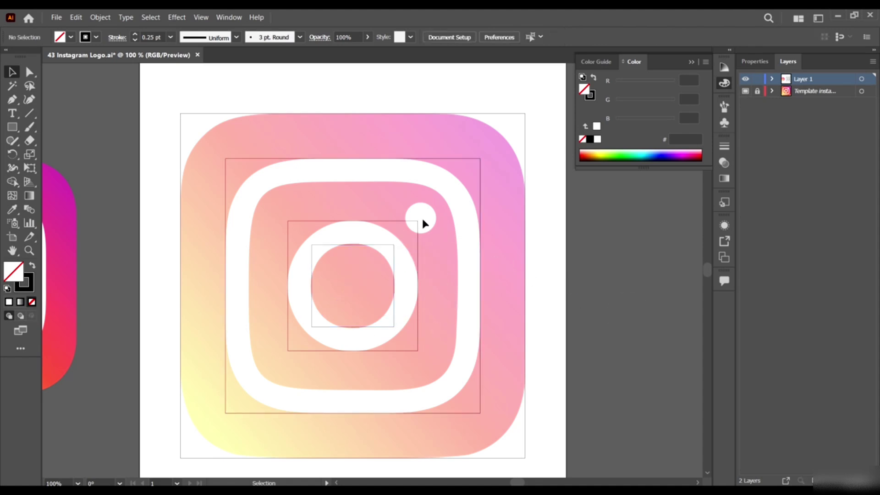
# Step: Draw a circle about 33 pt in diameter, from its centre outward, over the template's small white dot
pyautogui.click(12, 127)
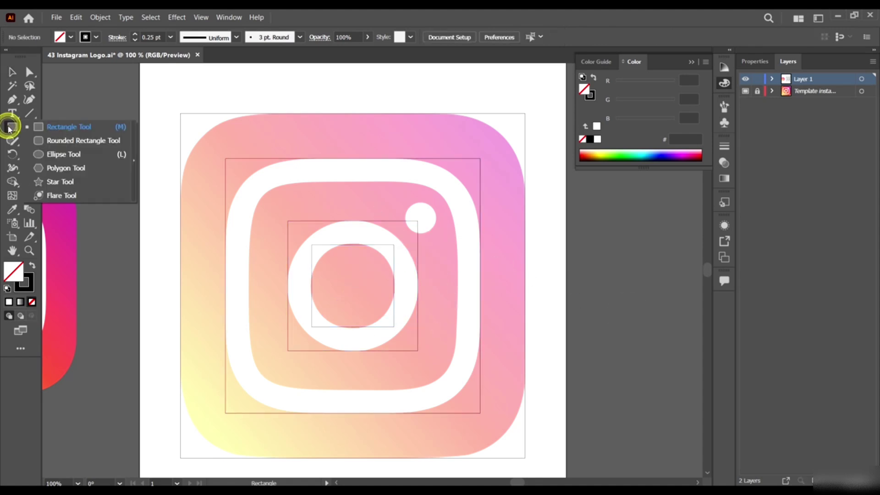
pyautogui.click(75, 154)
pyautogui.scroll(2, 368, 219)
pyautogui.scroll(1, 530, 214)
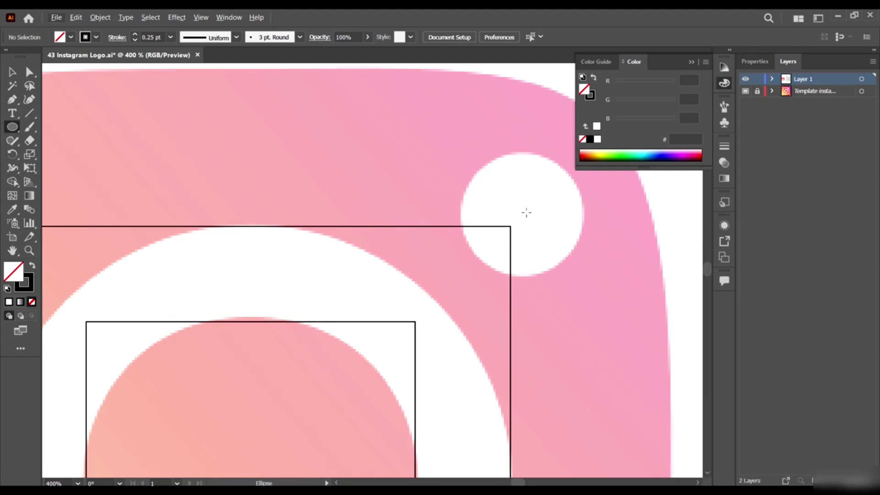
pyautogui.moveTo(525, 211); pyautogui.dragTo(583, 257)
pyautogui.press('v')
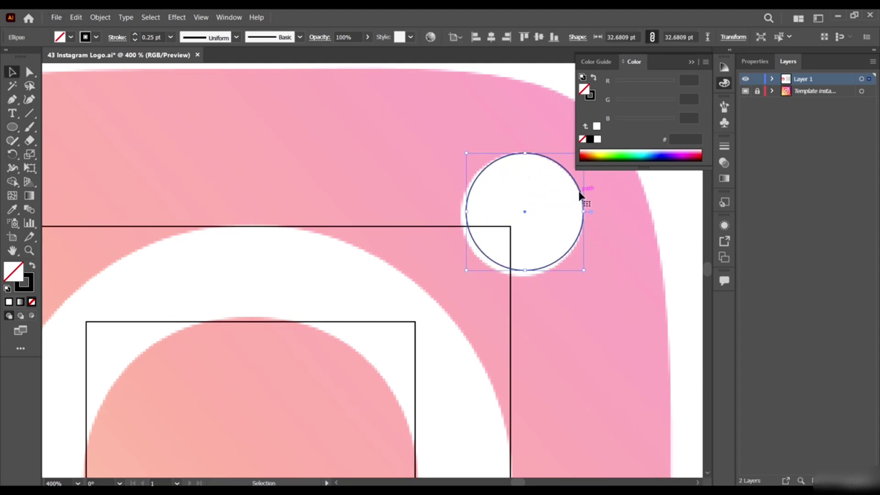
# Step: Move the small circle onto the white dot and enlarge it to about 34 pt so it fits the dot's edge
pyautogui.moveTo(578, 191); pyautogui.dragTo(576, 196)
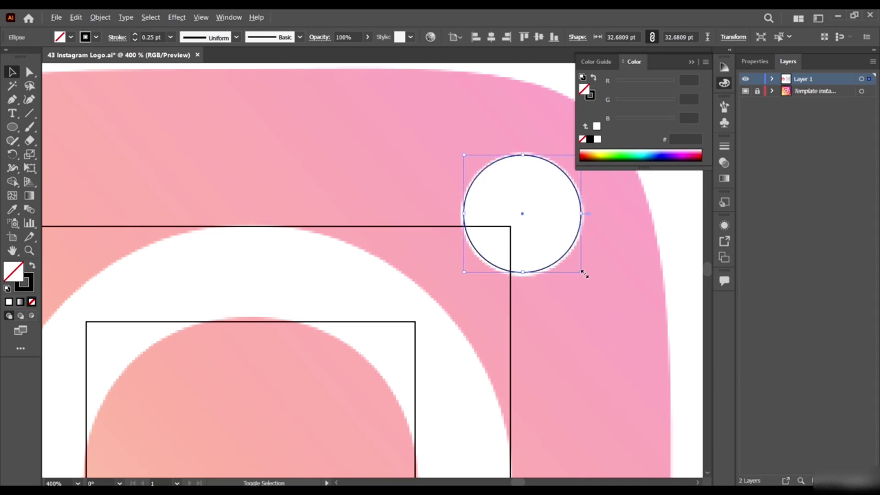
pyautogui.moveTo(581, 273); pyautogui.dragTo(587, 275)
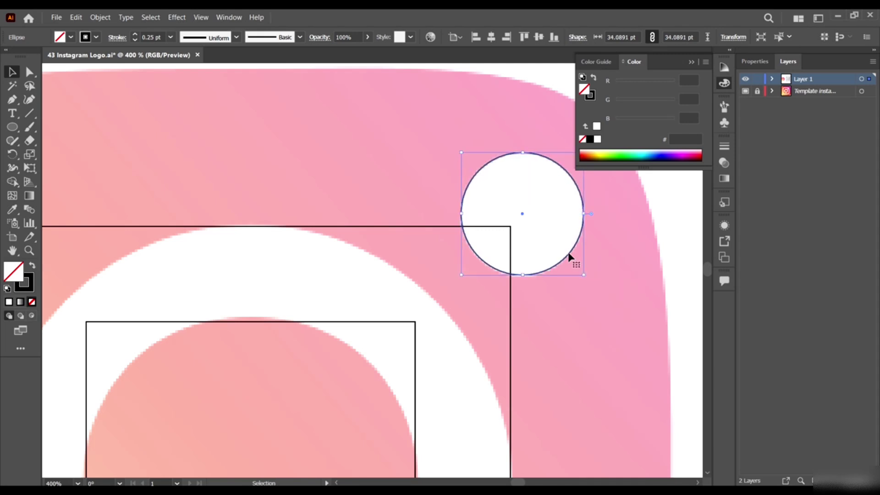
pyautogui.scroll(-4, 568, 258)
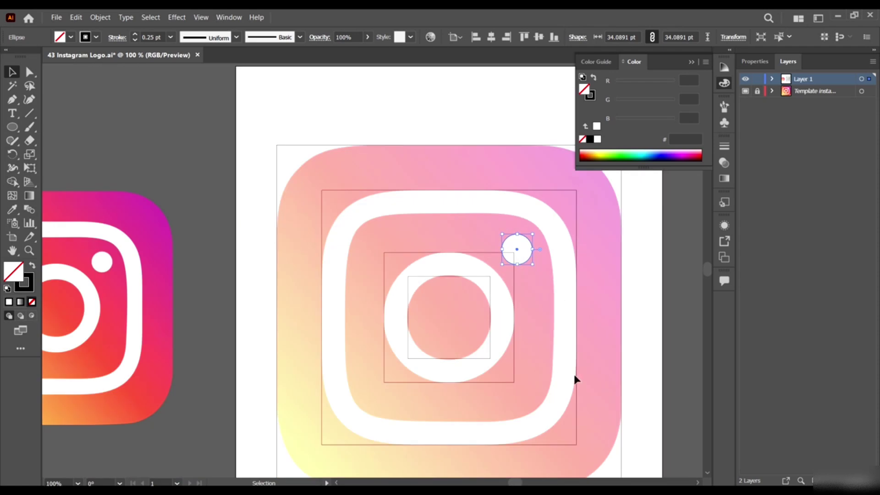
# Step: Round all corners of the outermost square to match the template's coloured background shape
pyautogui.scroll(2, 560, 213)
pyautogui.hscroll(3, 571, 220)
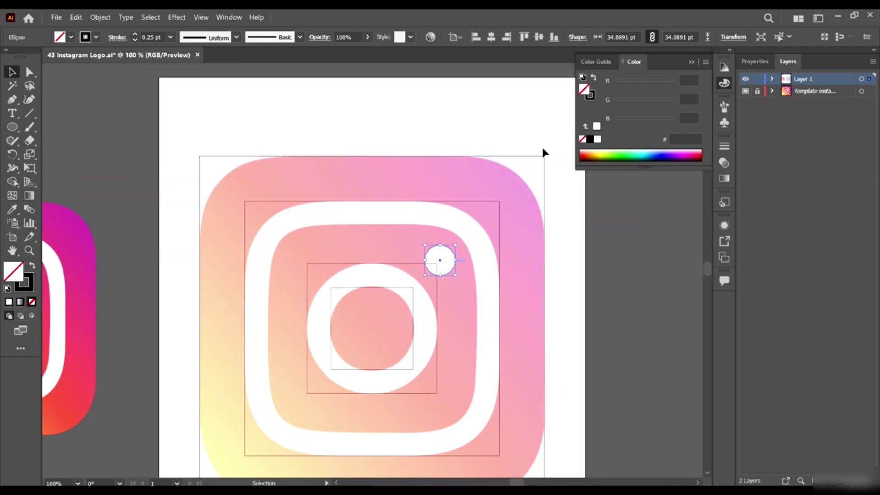
pyautogui.scroll(3, 542, 153)
pyautogui.click(544, 159)
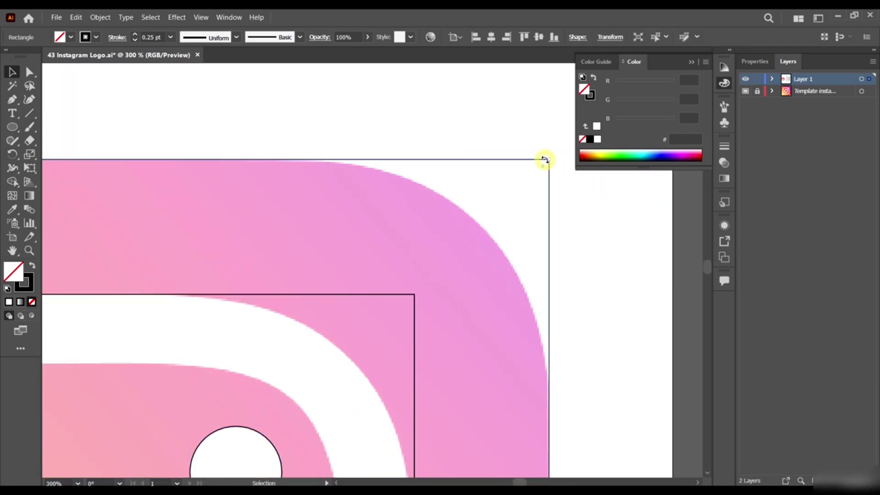
pyautogui.scroll(-3, 560, 165)
pyautogui.scroll(3, 552, 166)
pyautogui.scroll(-3, 551, 169)
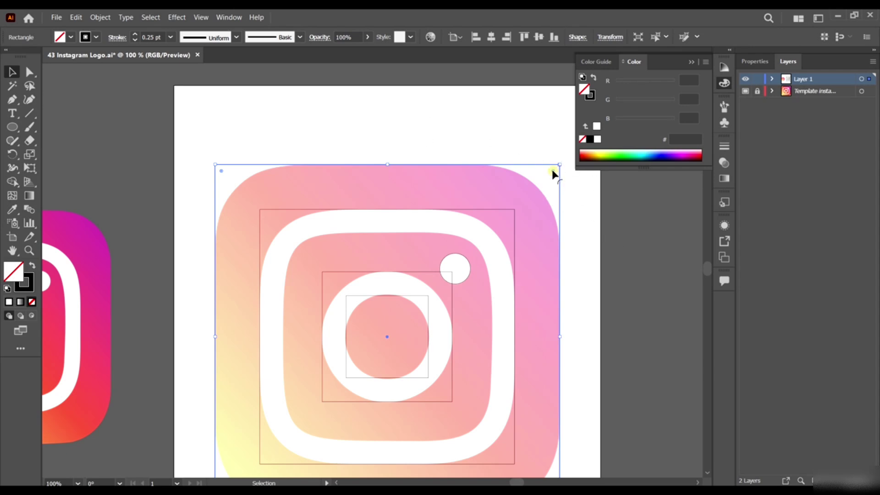
pyautogui.moveTo(550, 173); pyautogui.dragTo(508, 276)
pyautogui.scroll(-3, 518, 157)
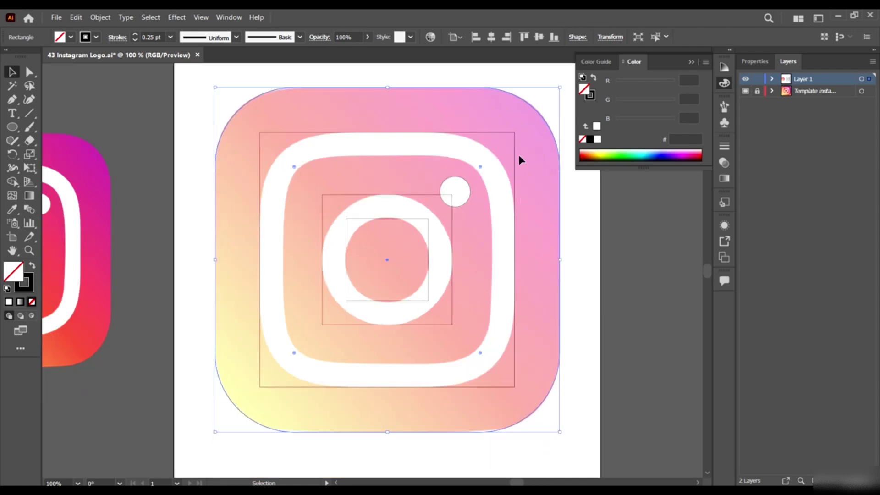
# Step: Round the corners of the second square to follow the outer edge of the white frame
pyautogui.click(513, 150)
pyautogui.moveTo(507, 140); pyautogui.dragTo(466, 230)
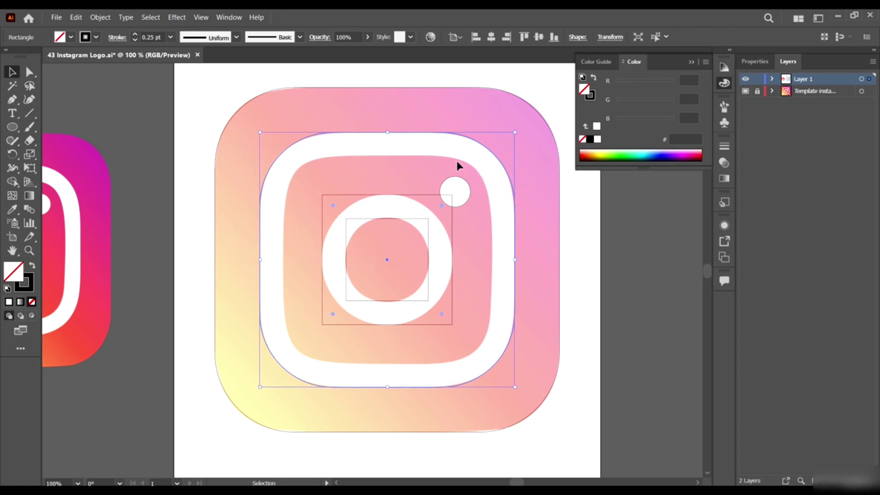
pyautogui.scroll(2, 456, 161)
pyautogui.scroll(-3, 487, 144)
pyautogui.scroll(2, 477, 165)
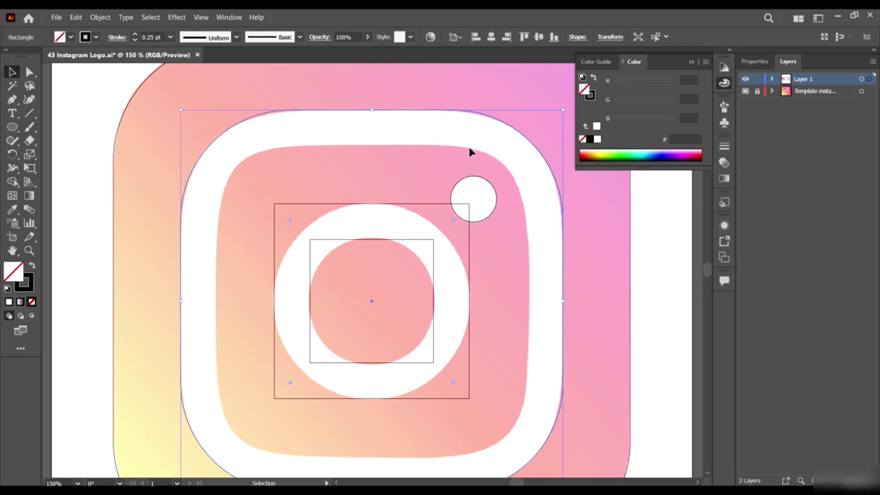
# Step: Add a smaller, centred rounded square that fits the inner edge of the white frame
pyautogui.click(437, 204)
pyautogui.press('a')
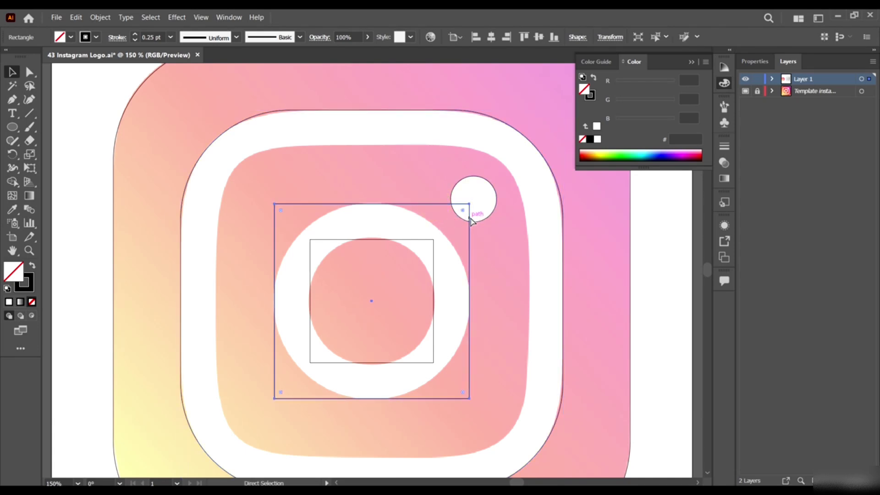
pyautogui.press('v')
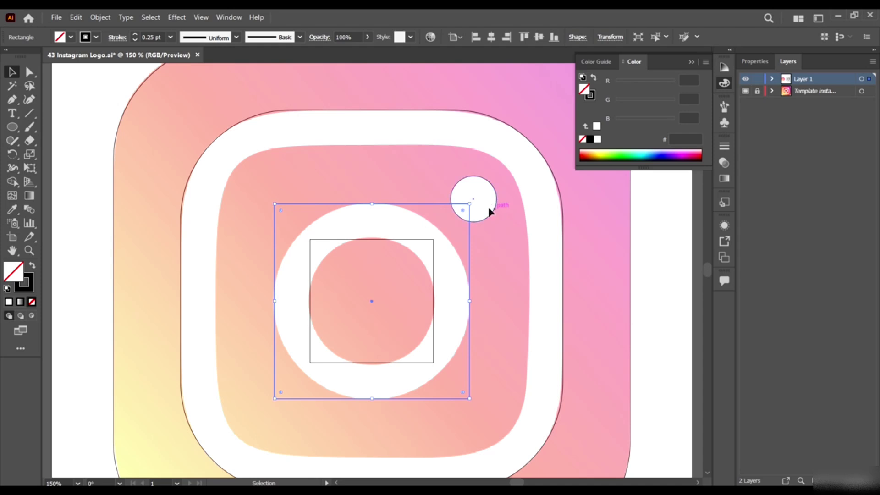
pyautogui.moveTo(469, 203); pyautogui.dragTo(477, 236)
pyautogui.scroll(-2, 513, 161)
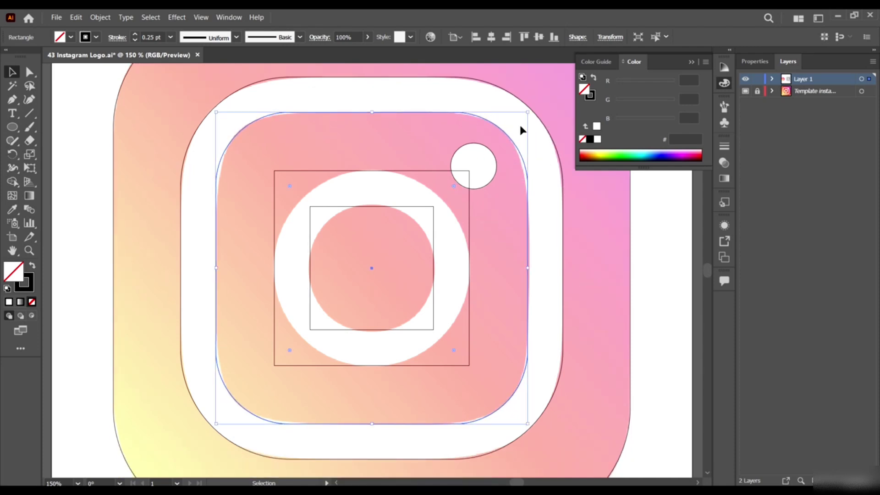
# Step: Round the corners of the square around the white ring fully, making a circle along the ring's outer edge
pyautogui.scroll(4, 422, 124)
pyautogui.scroll(2, 426, 132)
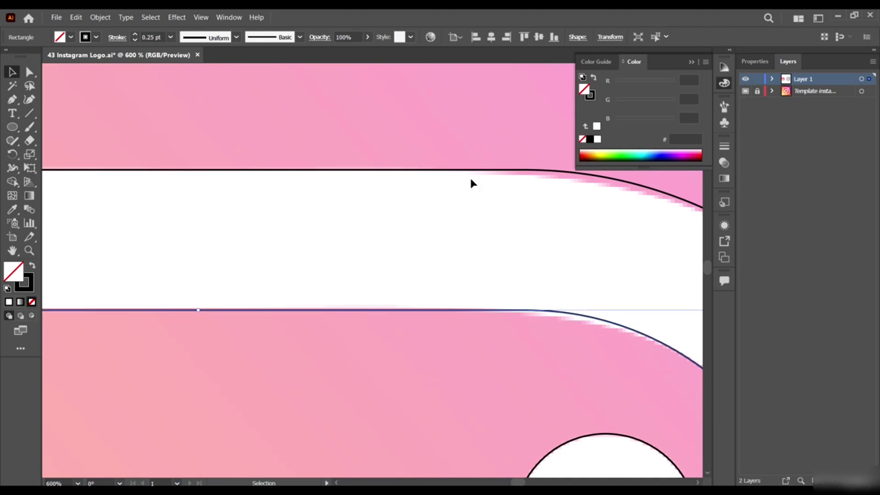
pyautogui.scroll(-4, 471, 174)
pyautogui.scroll(-2, 562, 263)
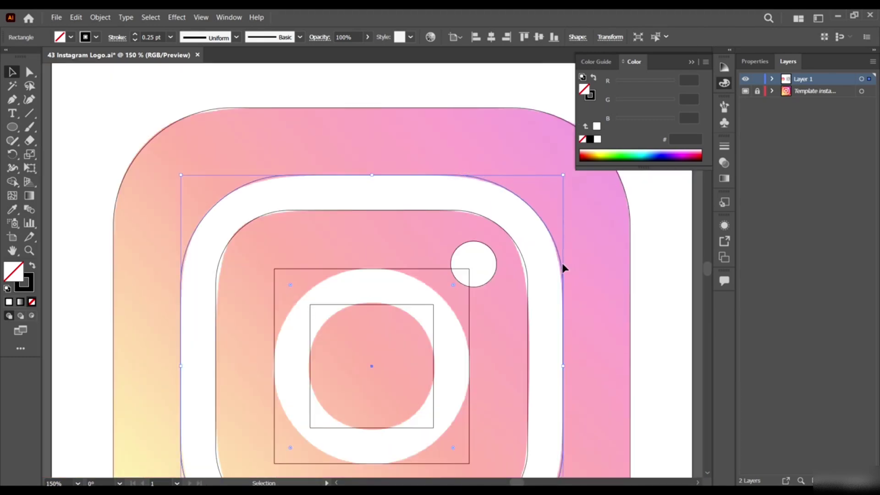
pyautogui.scroll(3, 449, 181)
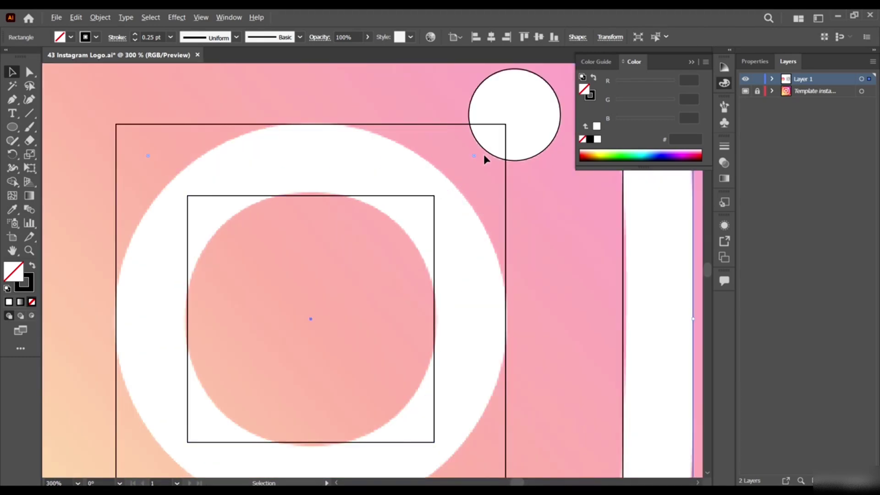
pyautogui.click(505, 205)
pyautogui.moveTo(499, 133); pyautogui.dragTo(447, 294)
# Step: Turn the innermost square into a circle by fully rounding its corners, and fit it to the ring's inner edge
pyautogui.click(435, 245)
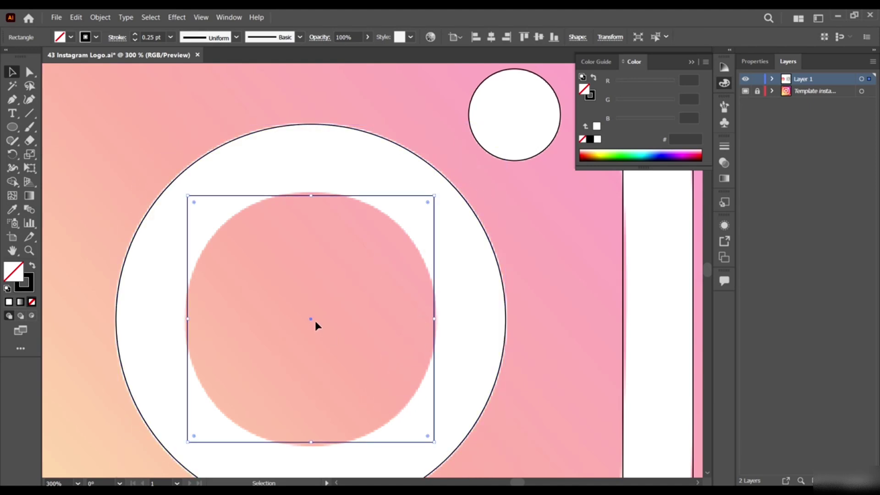
pyautogui.moveTo(428, 200); pyautogui.dragTo(363, 346)
pyautogui.scroll(-2, 374, 280)
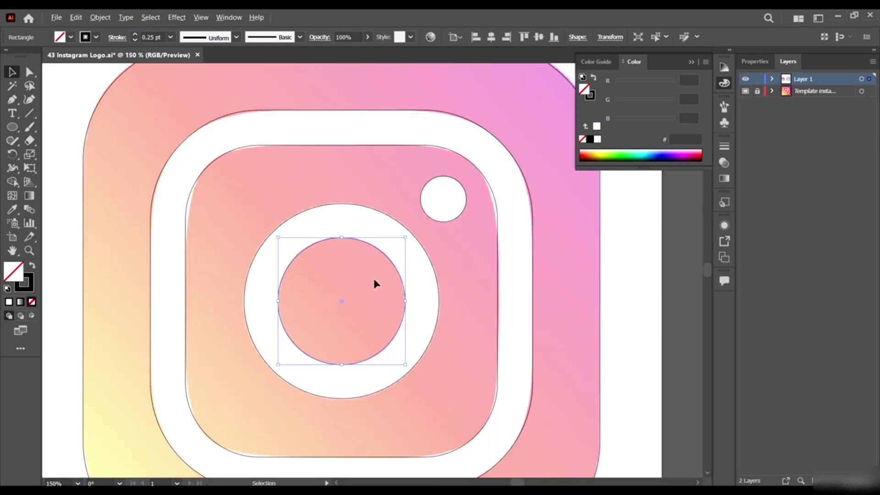
# Step: Fine-tune the corner rounding of the rounded square at the white frame's inner edge
pyautogui.scroll(2, 479, 176)
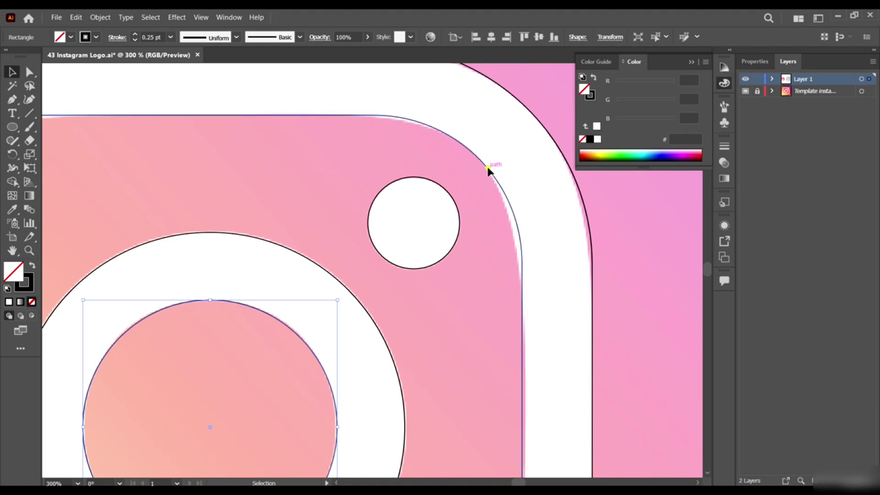
pyautogui.click(488, 176)
pyautogui.scroll(-1, 494, 266)
pyautogui.scroll(-1, 495, 266)
pyautogui.scroll(2, 502, 250)
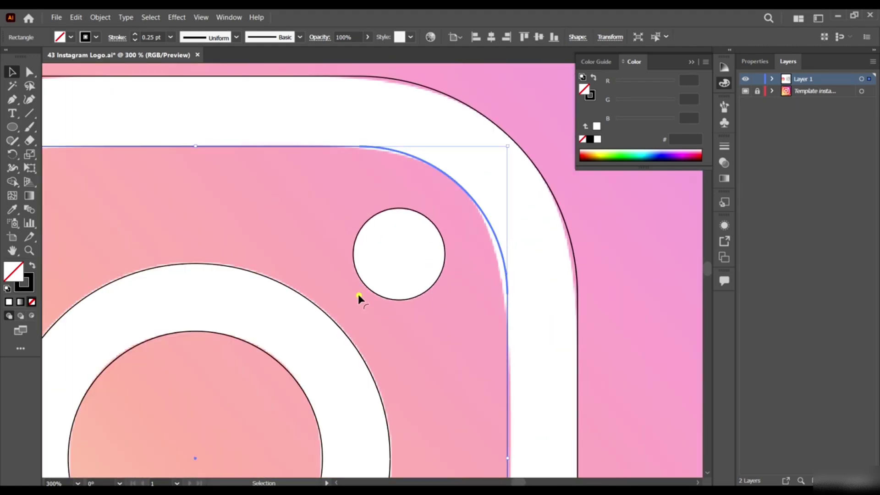
pyautogui.moveTo(358, 295); pyautogui.dragTo(358, 296)
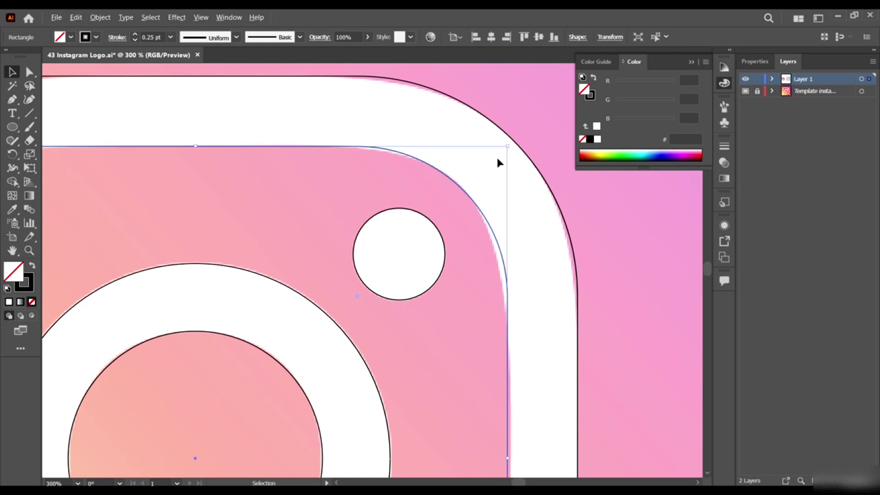
pyautogui.scroll(-1, 496, 155)
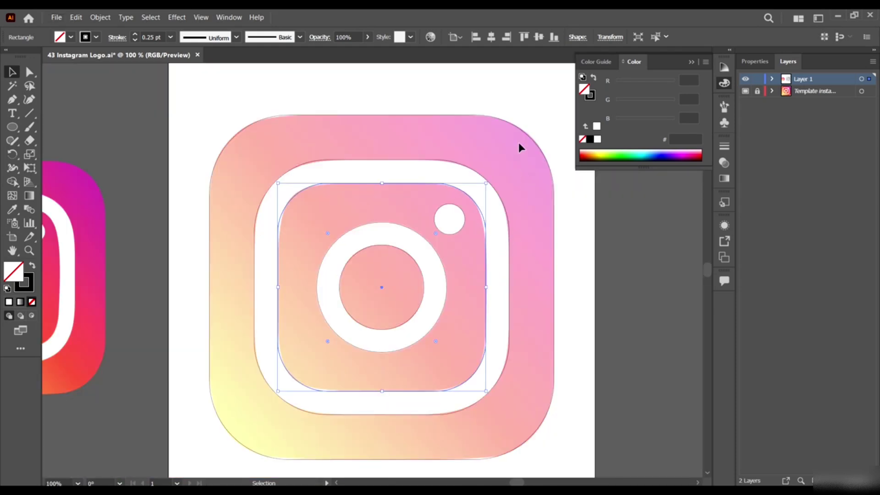
# Step: Hide the template layer, deselect everything and examine the traced outlines on their own
pyautogui.click(746, 94)
pyautogui.click(634, 312)
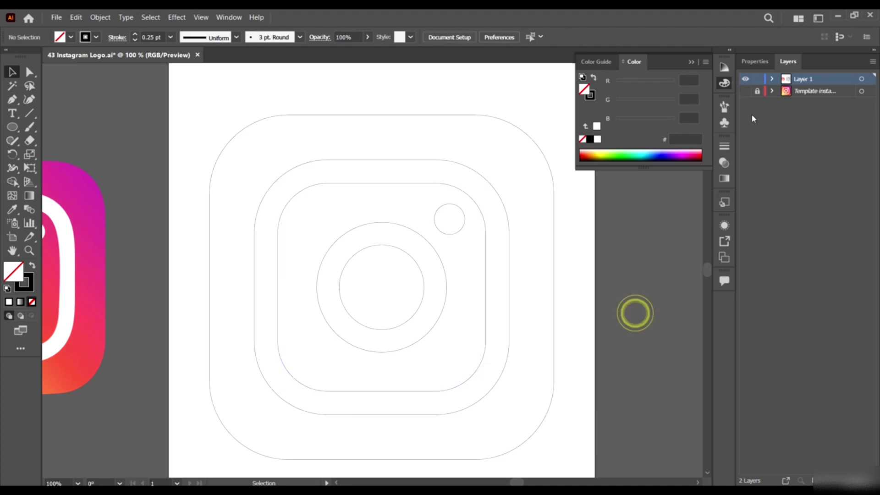
pyautogui.scroll(-1, 464, 238)
pyautogui.scroll(-1, 535, 268)
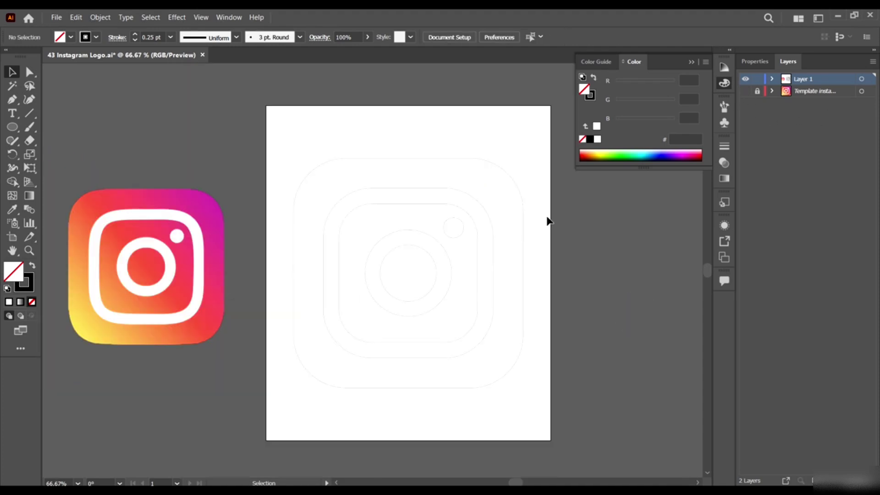
pyautogui.scroll(2, 540, 200)
pyautogui.scroll(-3, 531, 198)
pyautogui.scroll(-1, 542, 227)
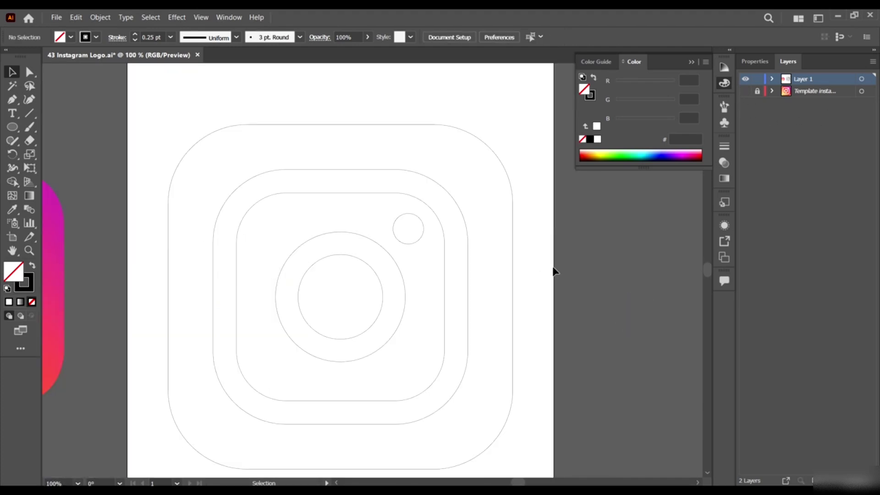
# Step: Try to adjust the outermost rounded square's corner rounding, and show the template layer again
pyautogui.click(502, 166)
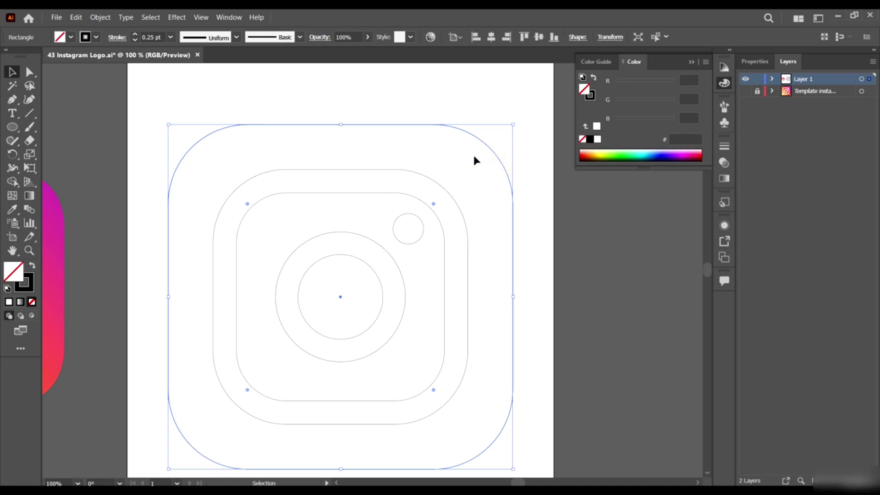
pyautogui.moveTo(248, 204); pyautogui.dragTo(258, 253)
pyautogui.press('v')
pyautogui.click(745, 91)
# Step: Move the linked full-colour logo image higher up beside the artboard
pyautogui.hotkey('ctrl', '-')
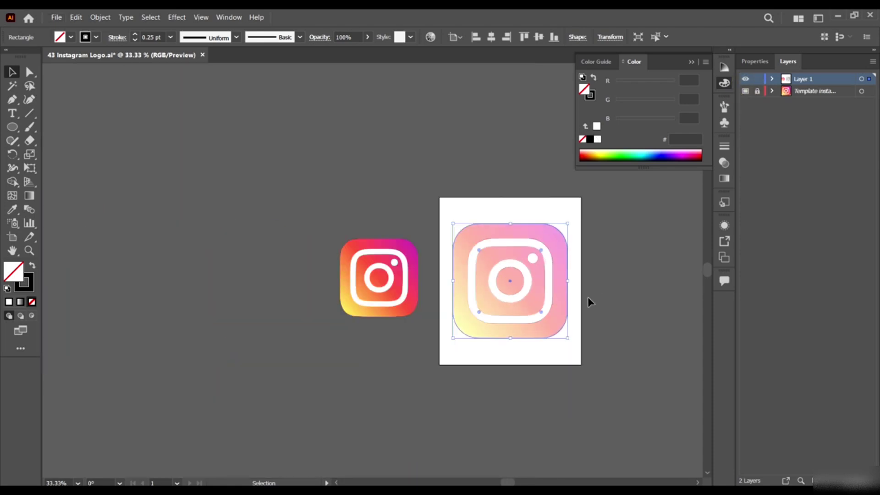
pyautogui.moveTo(207, 235); pyautogui.dragTo(254, 163)
pyautogui.hscroll(2, 456, 218)
pyautogui.hscroll(3, 455, 213)
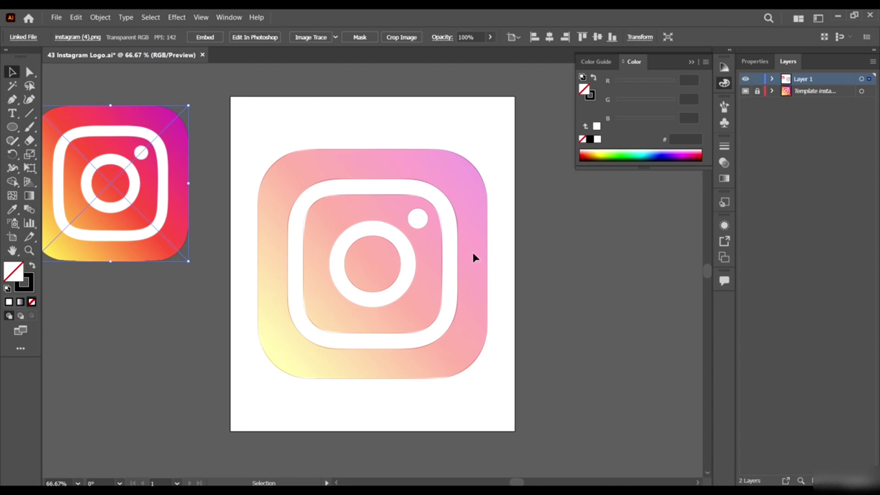
# Step: Select all traced logo outlines and use Shape Builder to cut out the white frame, small dot and lens ring regions
pyautogui.click(532, 408)
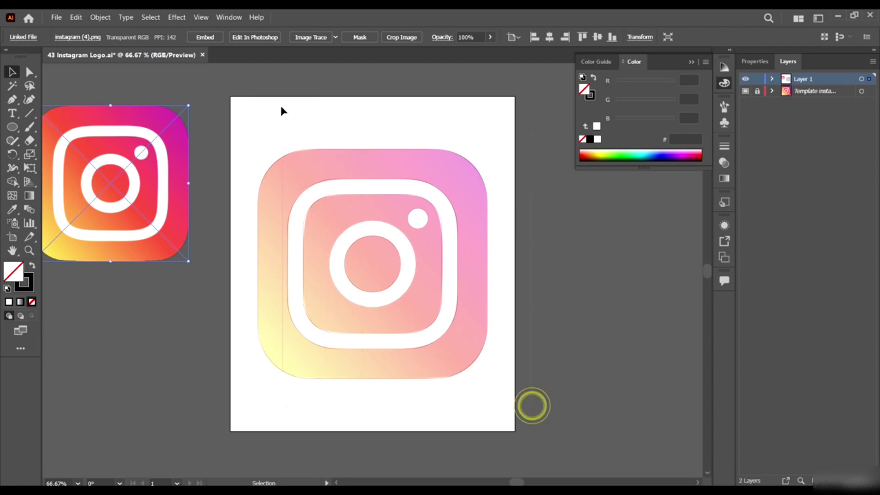
pyautogui.moveTo(240, 98); pyautogui.dragTo(371, 214)
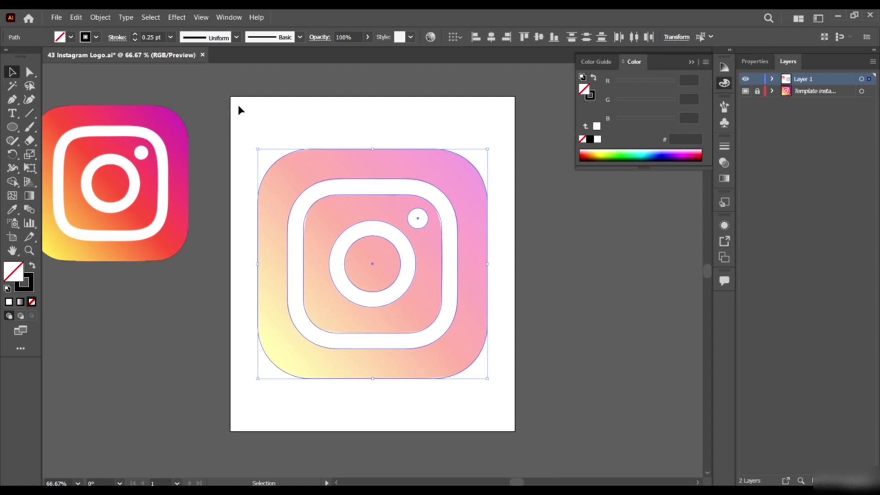
pyautogui.moveTo(240, 106); pyautogui.dragTo(602, 438)
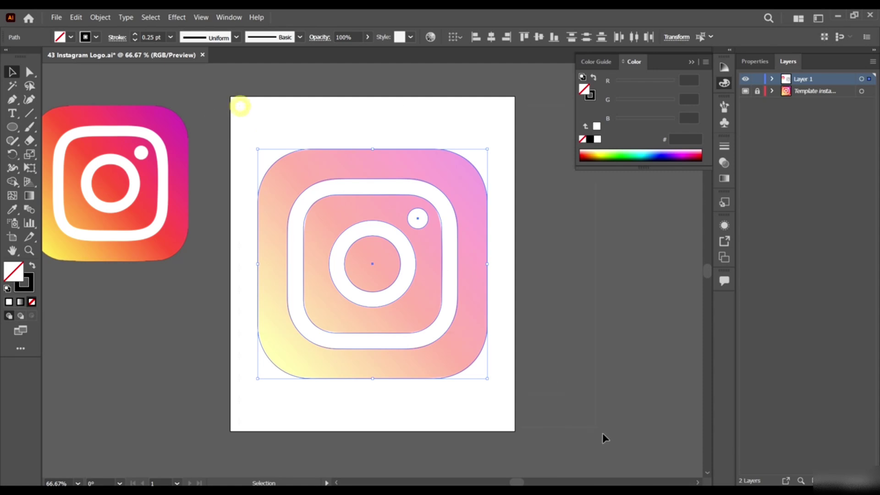
pyautogui.click(13, 181)
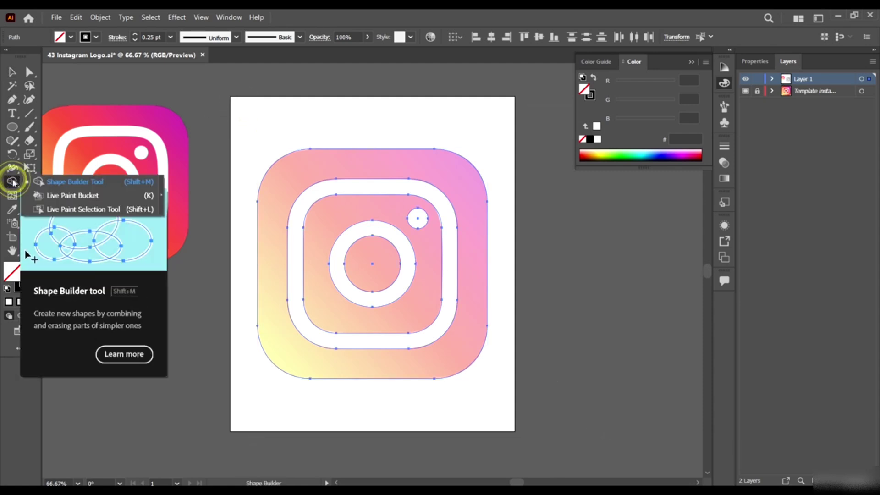
pyautogui.scroll(2, 436, 161)
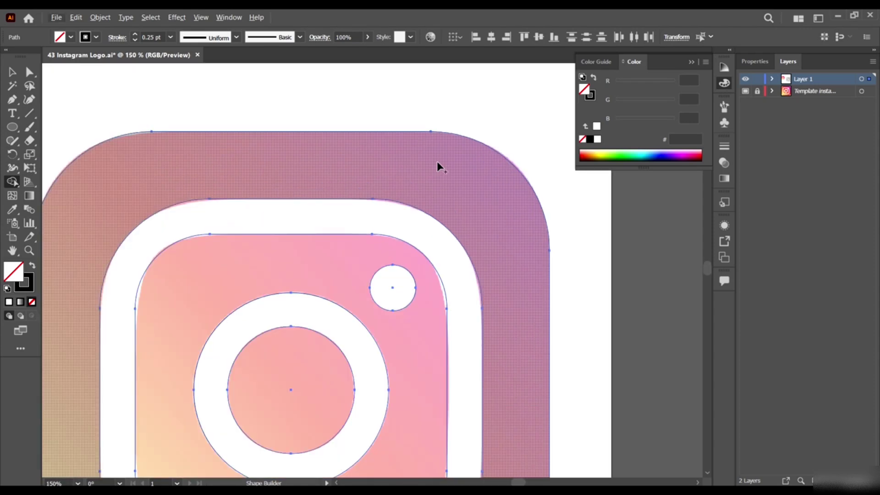
pyautogui.scroll(-2, 461, 198)
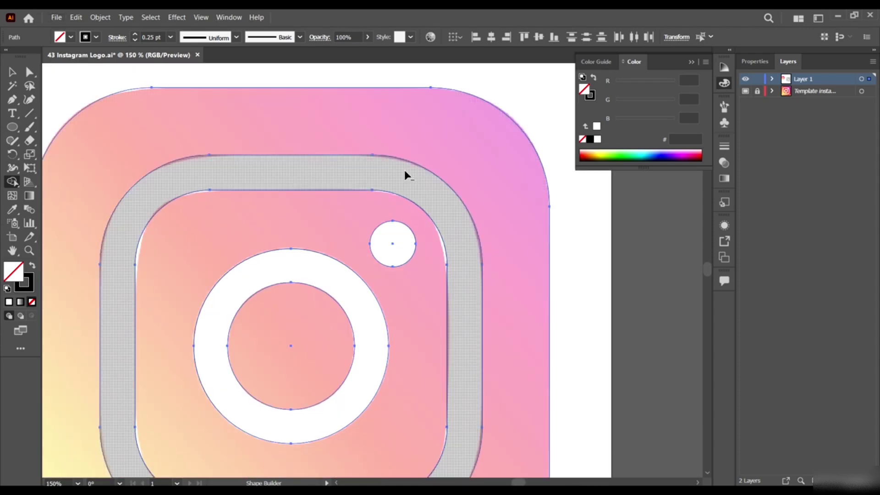
pyautogui.click(405, 173)
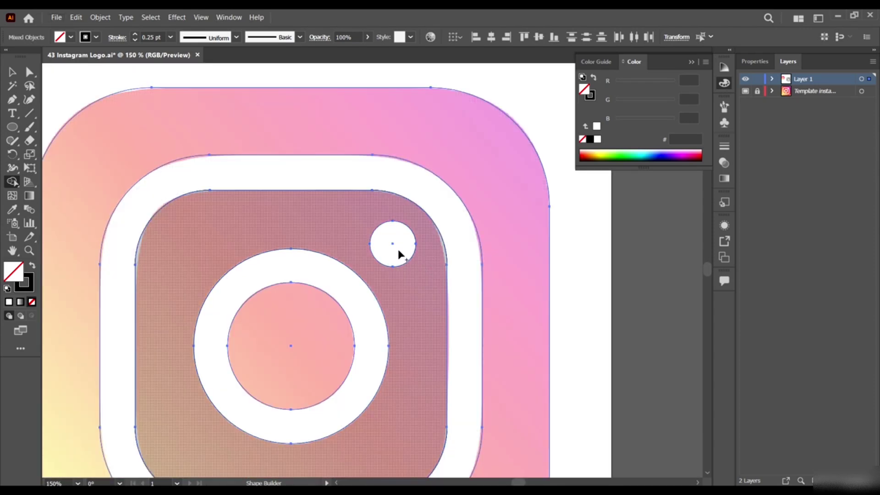
pyautogui.click(385, 240)
pyautogui.scroll(-2, 385, 240)
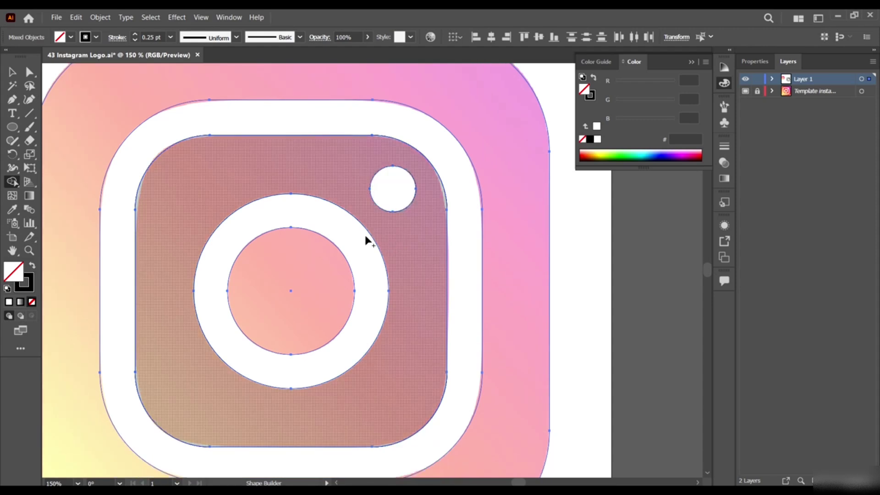
pyautogui.click(351, 234)
pyautogui.hotkey('ctrl', '0')
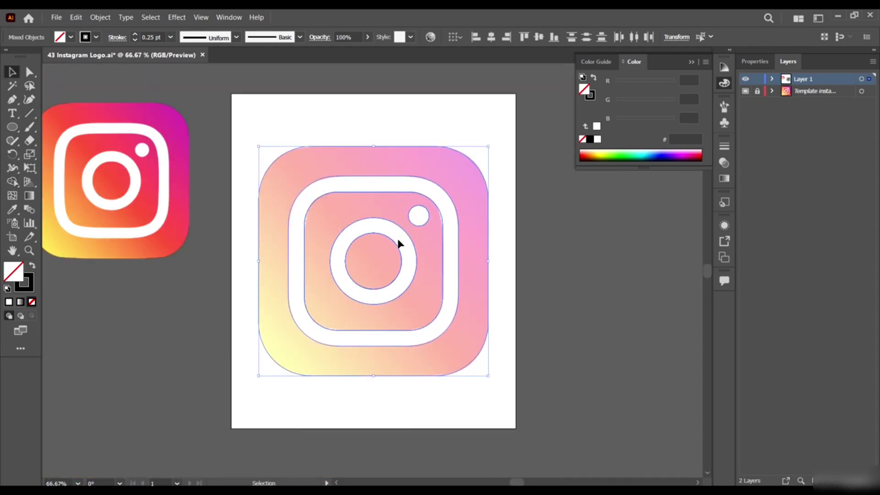
# Step: Combine the selected logo shapes into one compound path and deselect it
pyautogui.scroll(-3, 434, 252)
pyautogui.scroll(5, 453, 246)
pyautogui.scroll(-3, 508, 254)
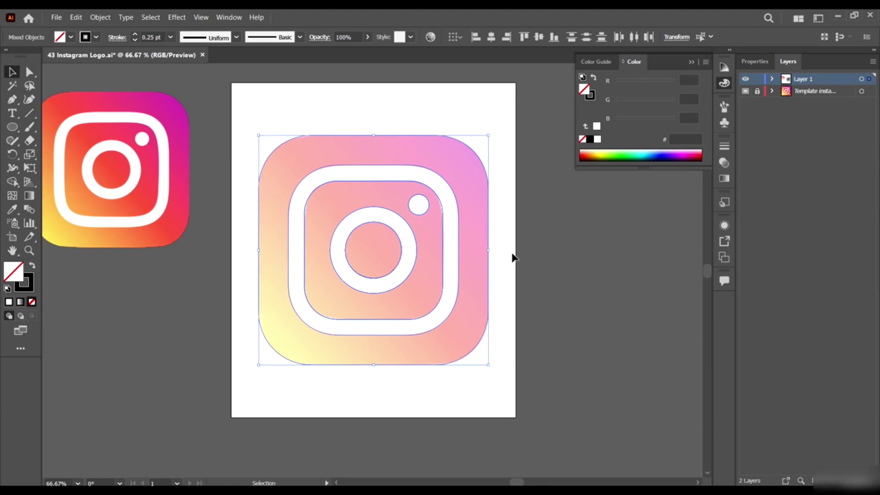
pyautogui.hscroll(-2, 512, 254)
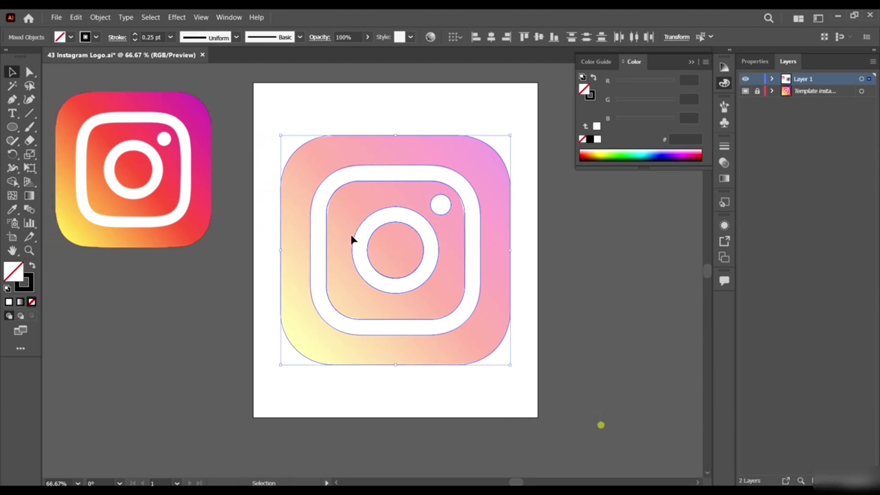
pyautogui.click(94, 18)
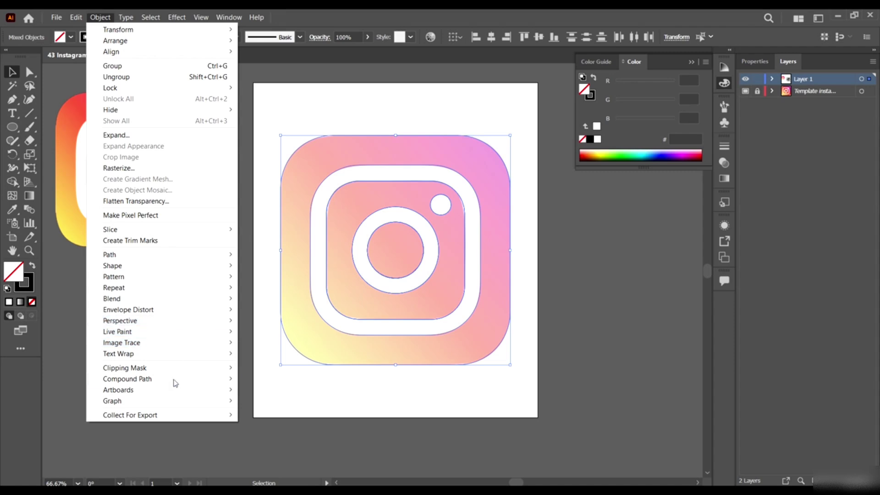
pyautogui.click(173, 379)
pyautogui.click(286, 380)
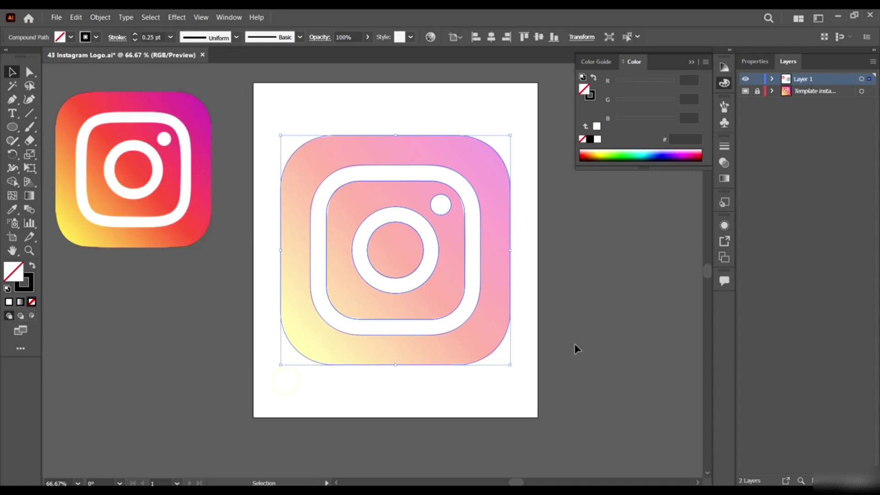
pyautogui.click(585, 312)
# Step: Move the compound path off the artboard to check its outlines, and undo the move
pyautogui.scroll(-2, 475, 210)
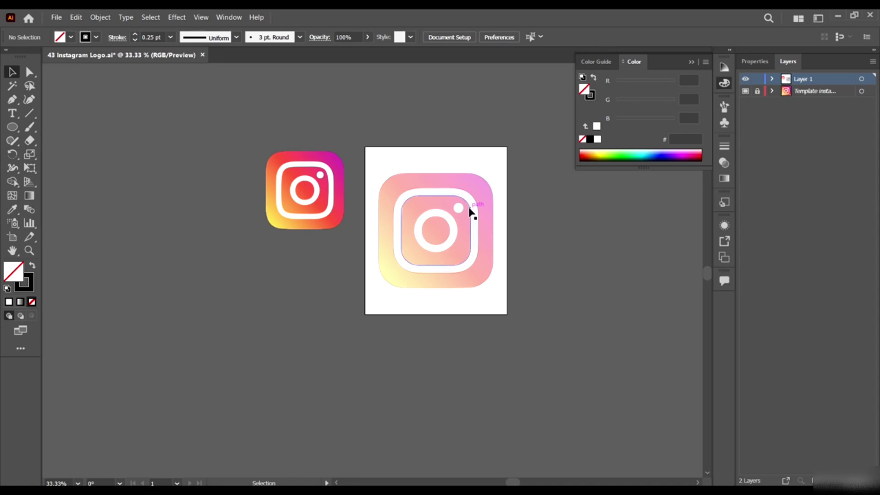
pyautogui.moveTo(471, 212); pyautogui.dragTo(297, 279)
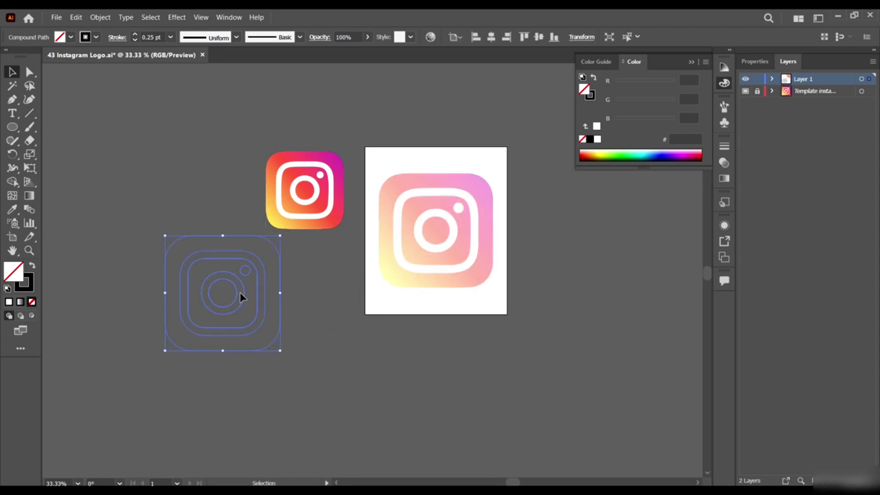
pyautogui.click(363, 337)
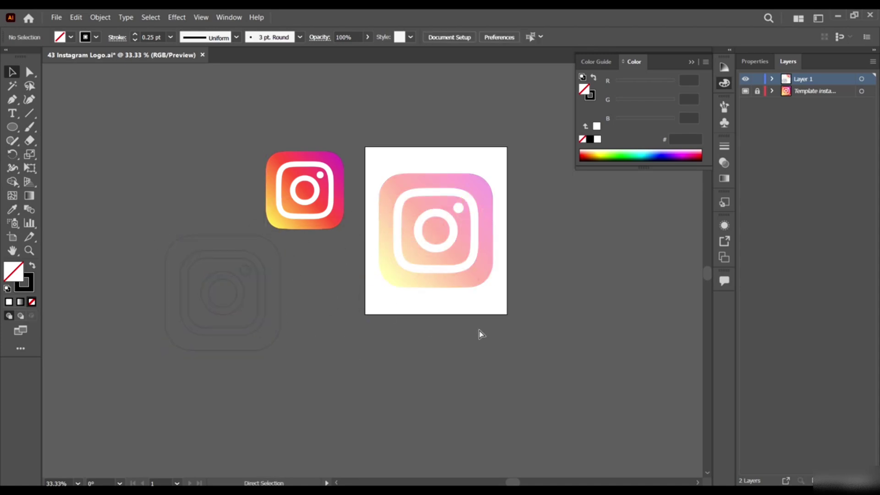
pyautogui.hotkey('ctrl', 'z')
# Step: Draw two circles side by side below the full-colour logo image, the first about 62 pt in diameter
pyautogui.scroll(3, 298, 227)
pyautogui.scroll(-2, 332, 197)
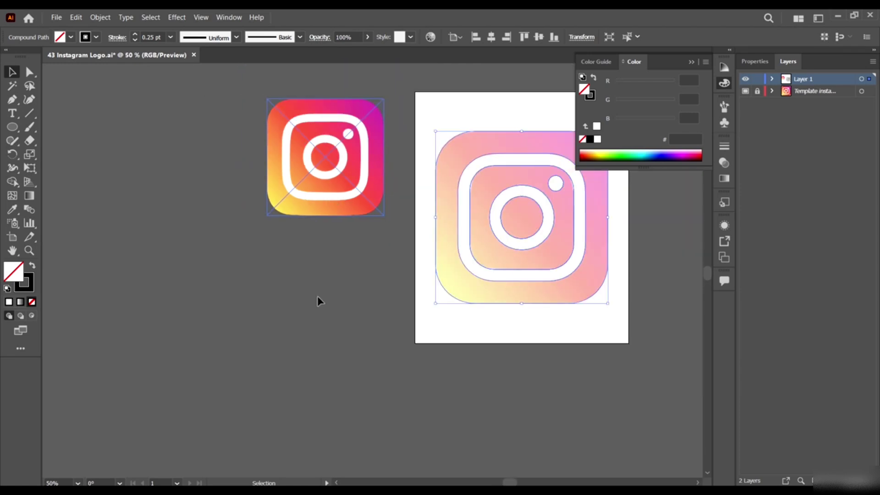
pyautogui.click(318, 300)
pyautogui.click(13, 127)
pyautogui.moveTo(238, 264)
pyautogui.mouseDown()
pyautogui.moveTo(277, 298)
pyautogui.moveTo(268, 291)
pyautogui.mouseUp()
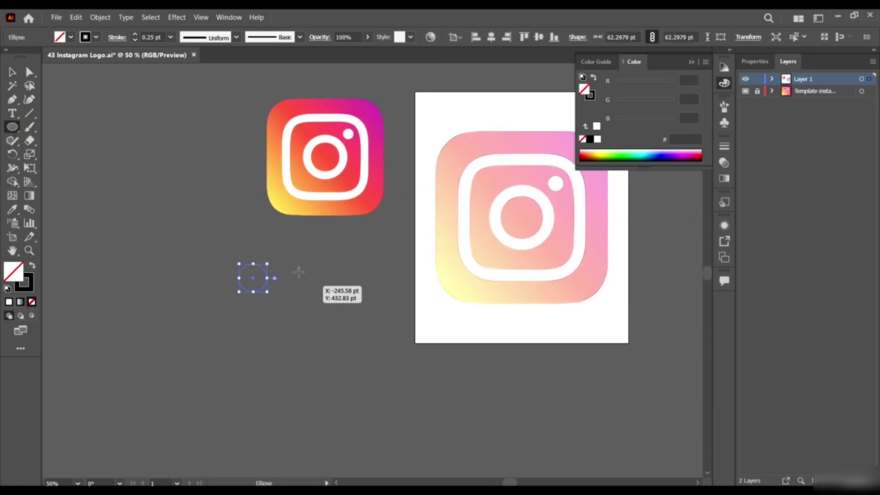
pyautogui.moveTo(300, 264); pyautogui.dragTo(331, 271)
pyautogui.scroll(1, 310, 285)
# Step: Fill the first circle with the yellow sampled from the lower-left corner of the full-colour logo image
pyautogui.click(11, 72)
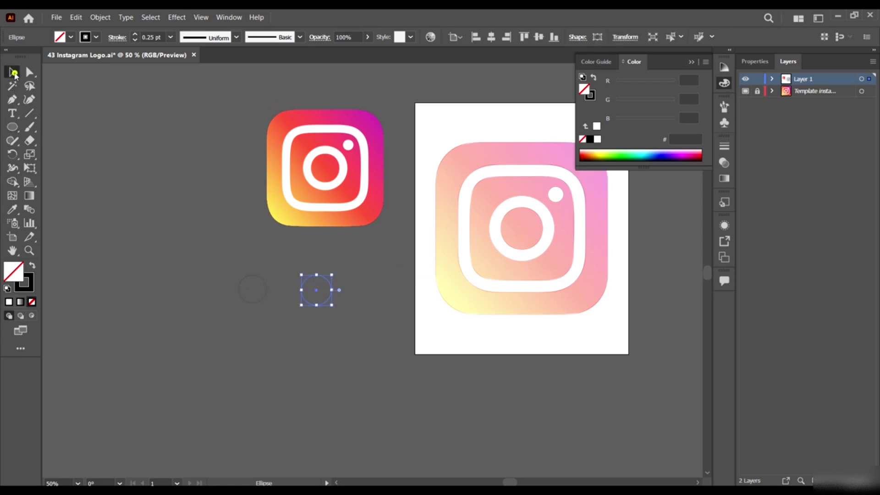
pyautogui.hotkey('ctrl', '+')
pyautogui.scroll(3, 293, 149)
pyautogui.click(294, 148)
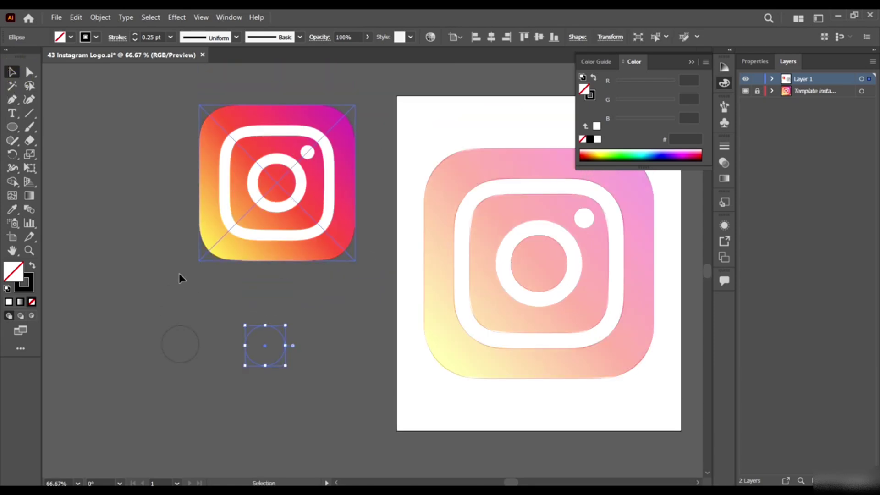
pyautogui.click(350, 120)
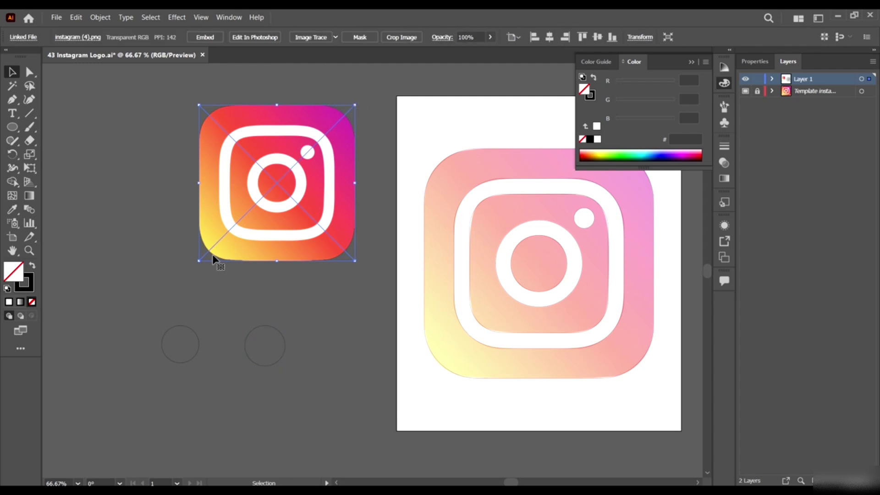
pyautogui.click(214, 385)
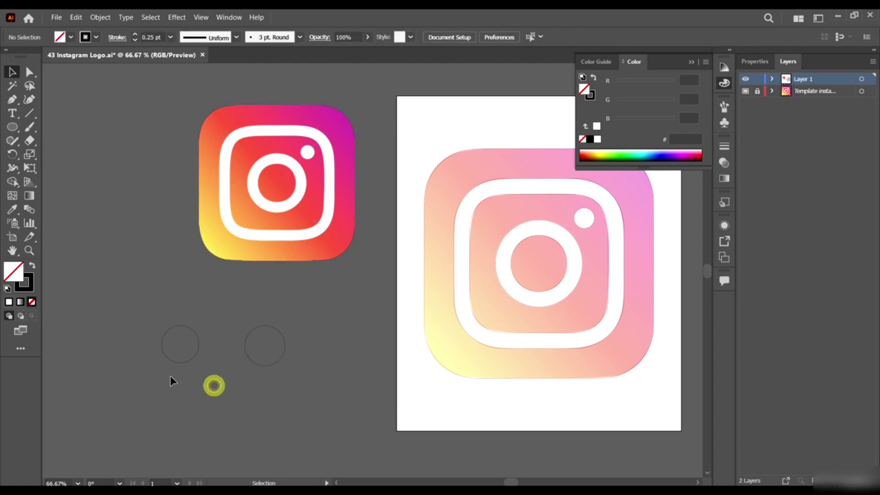
pyautogui.click(199, 350)
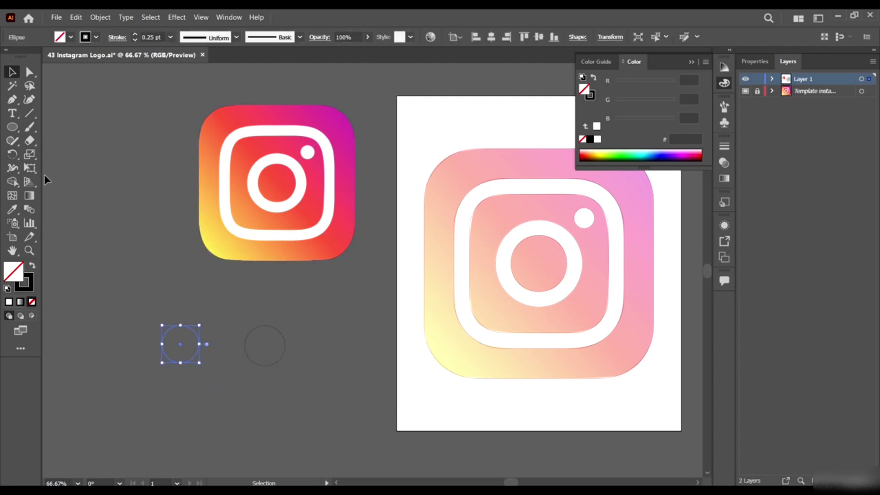
pyautogui.click(12, 209)
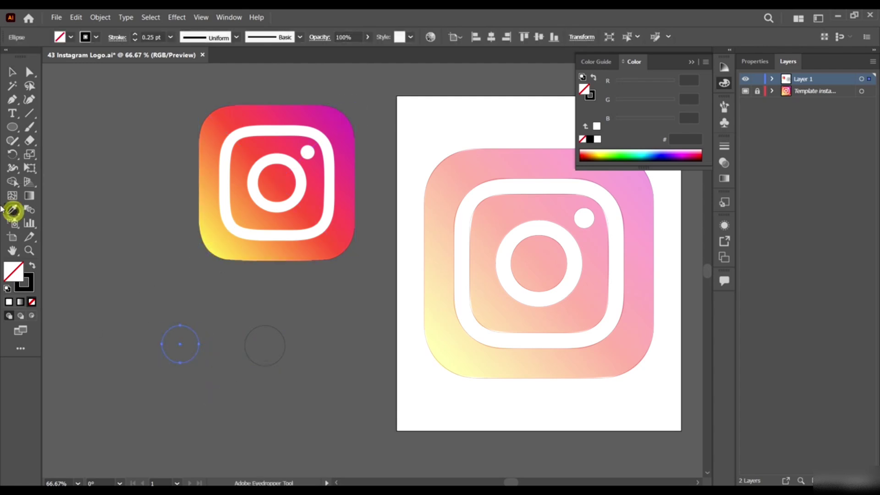
pyautogui.click(215, 246)
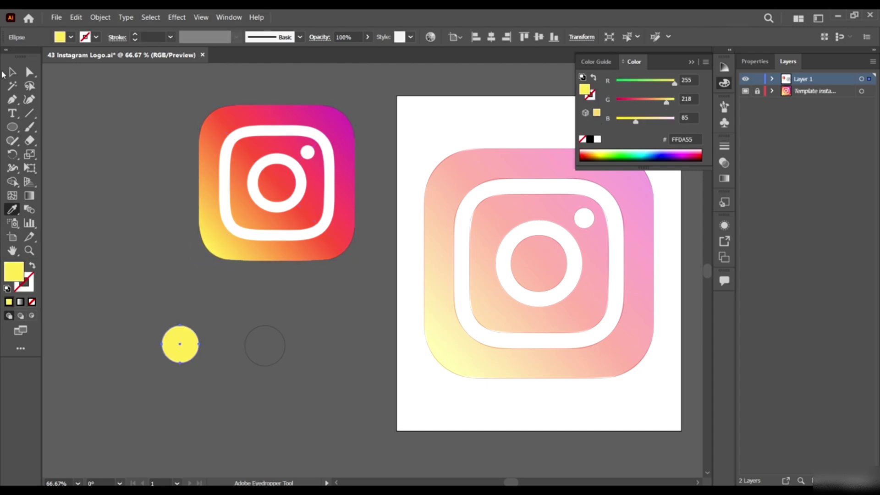
# Step: Fill the second circle with the magenta sampled from the upper-right corner of the full-colour logo image
pyautogui.press('v')
pyautogui.click(264, 325)
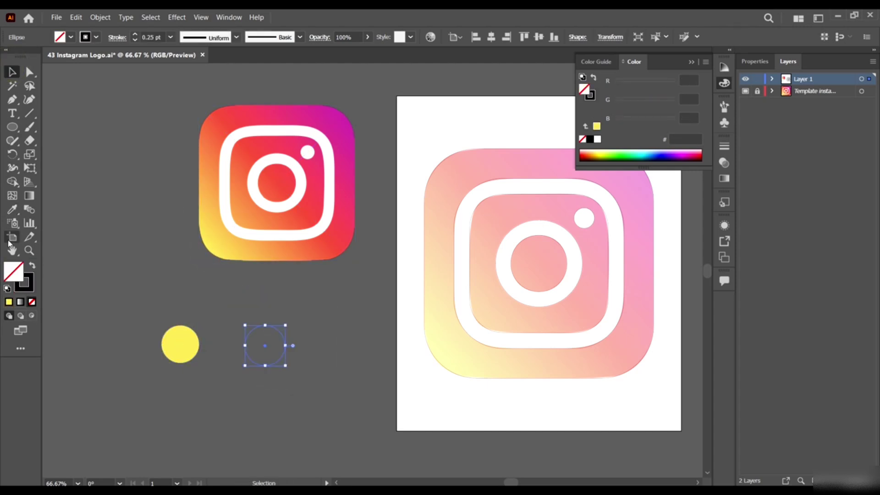
pyautogui.click(12, 210)
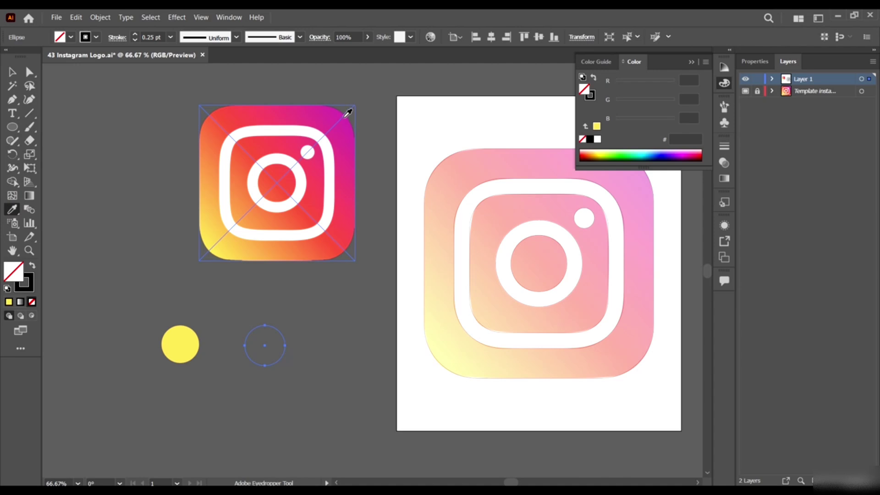
pyautogui.click(348, 112)
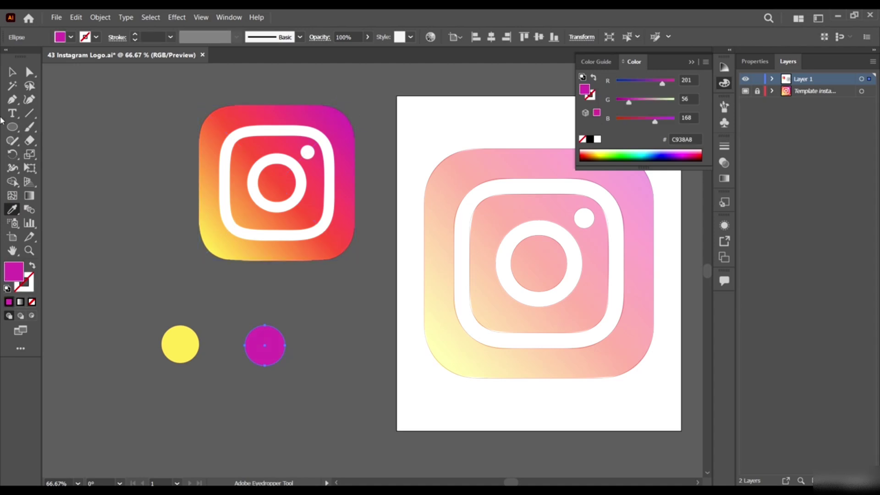
pyautogui.click(11, 72)
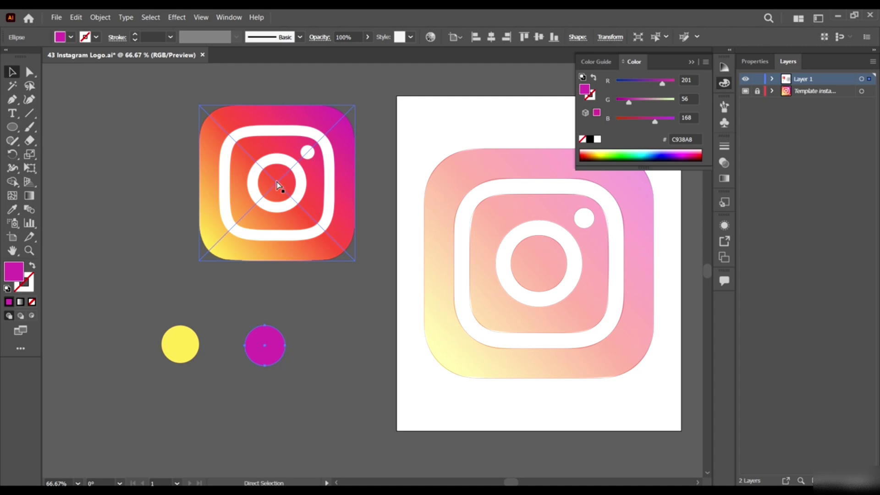
# Step: Apply a linear white-to-black gradient fill to the logo's compound path
pyautogui.hscroll(2, 277, 183)
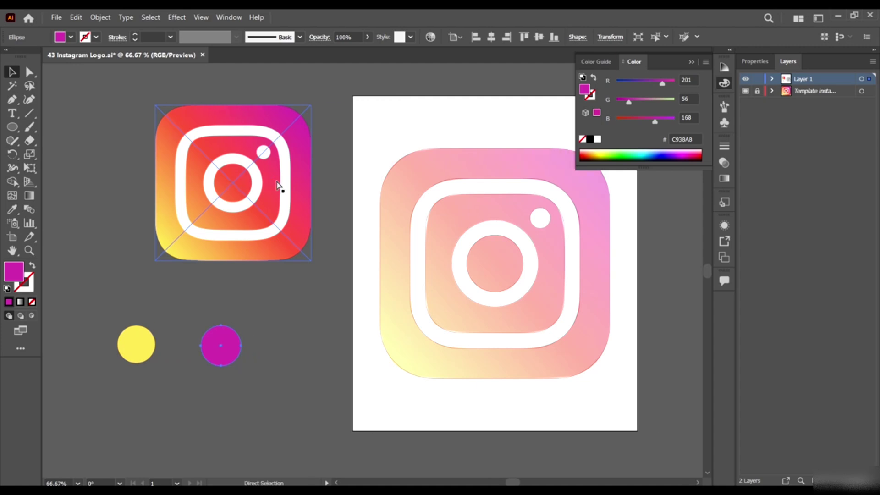
pyautogui.click(609, 338)
pyautogui.hscroll(1, 668, 228)
pyautogui.click(728, 180)
pyautogui.scroll(-1, 477, 251)
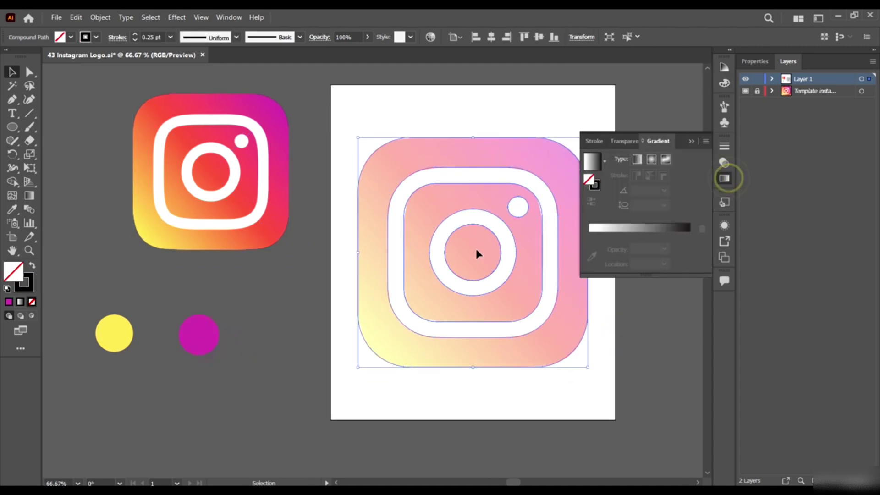
pyautogui.hscroll(2, 337, 249)
pyautogui.press('alt')
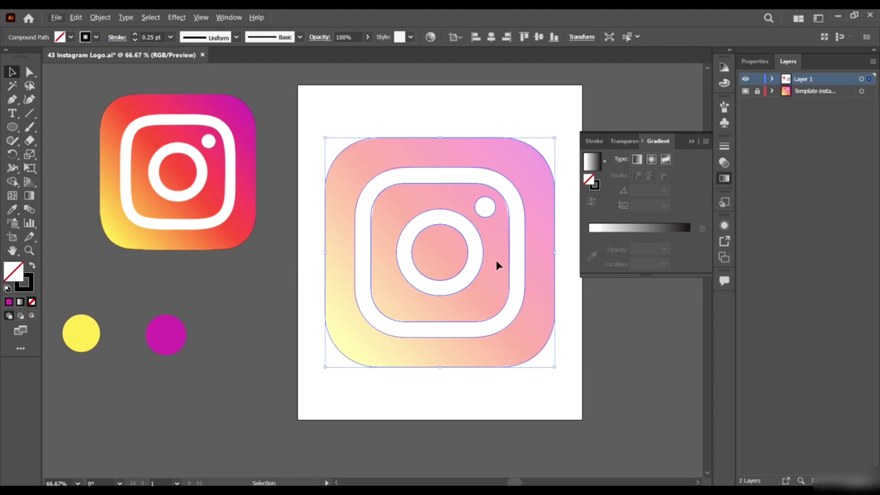
pyautogui.click(659, 232)
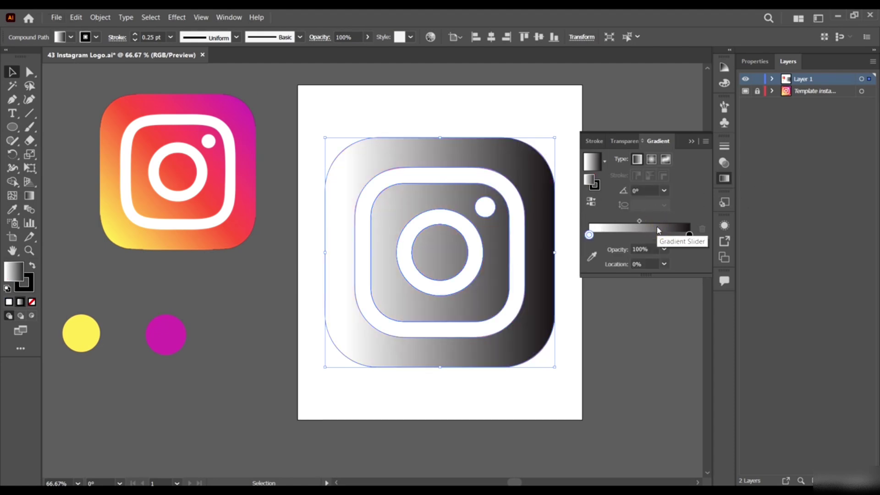
# Step: Recolour the gradient's black end stop with the magenta sampled from the second circle
pyautogui.click(689, 235)
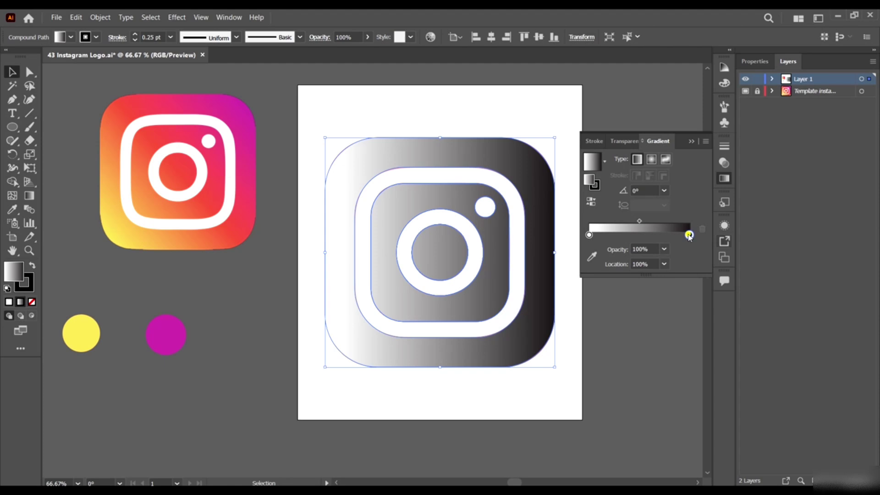
pyautogui.click(592, 256)
pyautogui.click(174, 329)
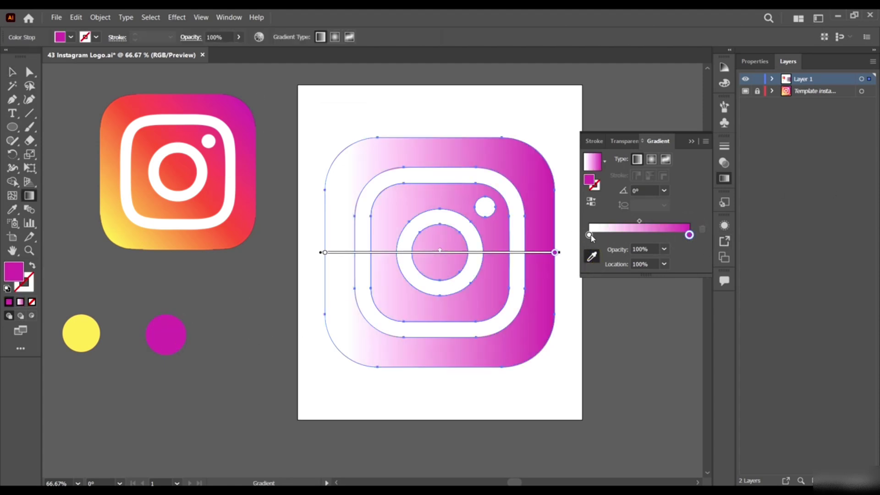
# Step: Recolour the gradient's white start stop with the yellow sampled from the first circle
pyautogui.click(589, 234)
pyautogui.click(591, 258)
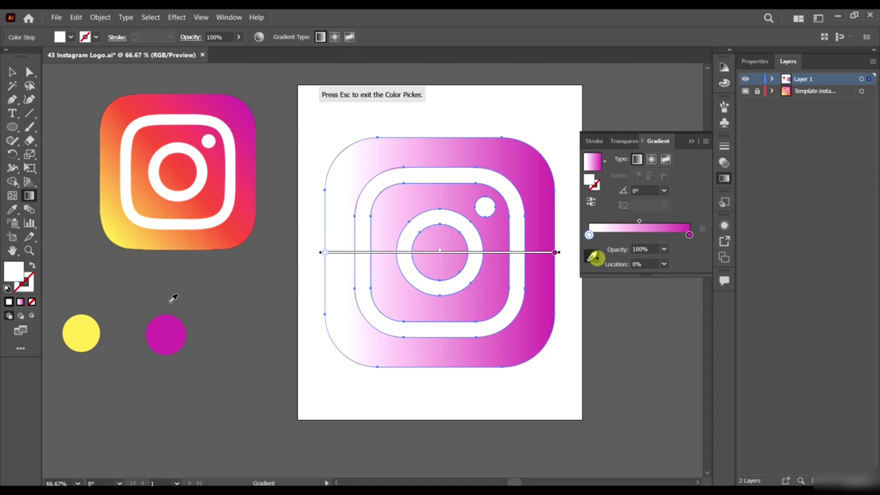
pyautogui.click(81, 332)
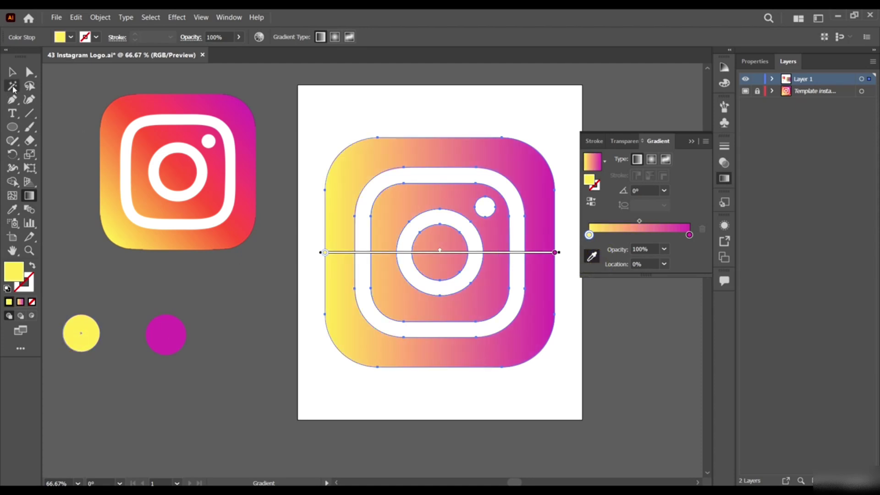
pyautogui.click(12, 72)
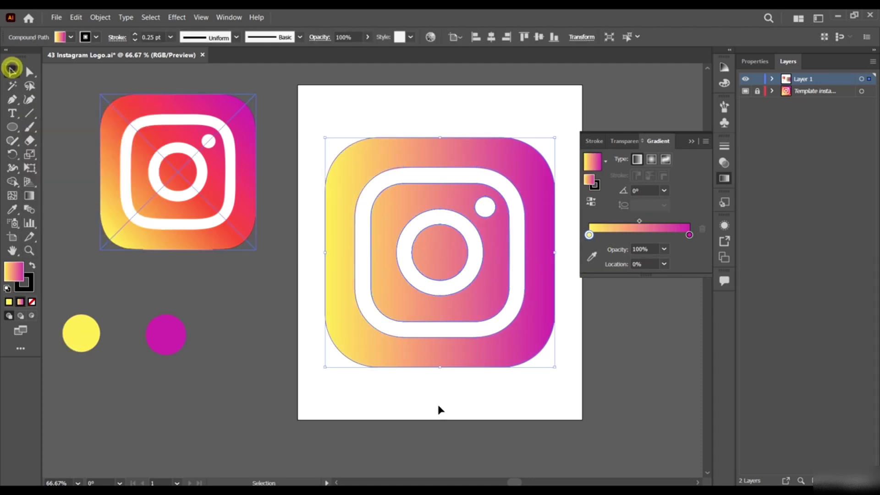
# Step: Remove the 0.25 pt black stroke from the logo's compound path
pyautogui.click(637, 397)
pyautogui.click(458, 276)
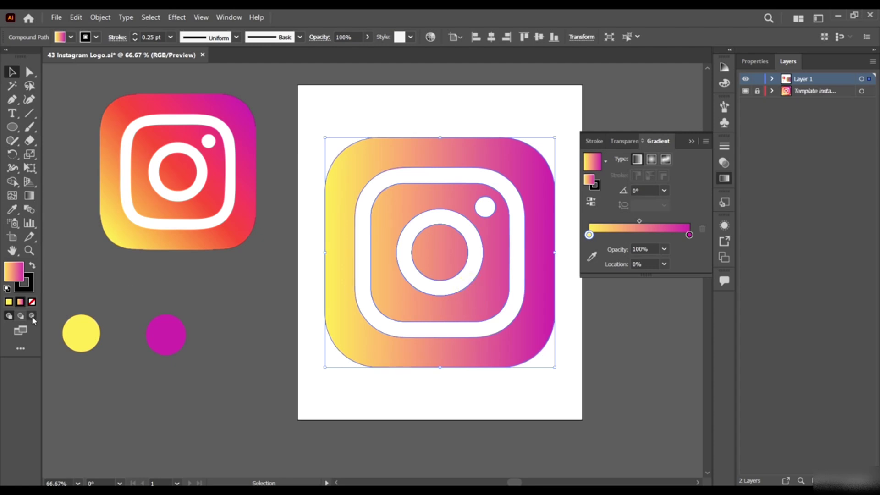
pyautogui.click(28, 284)
pyautogui.click(31, 301)
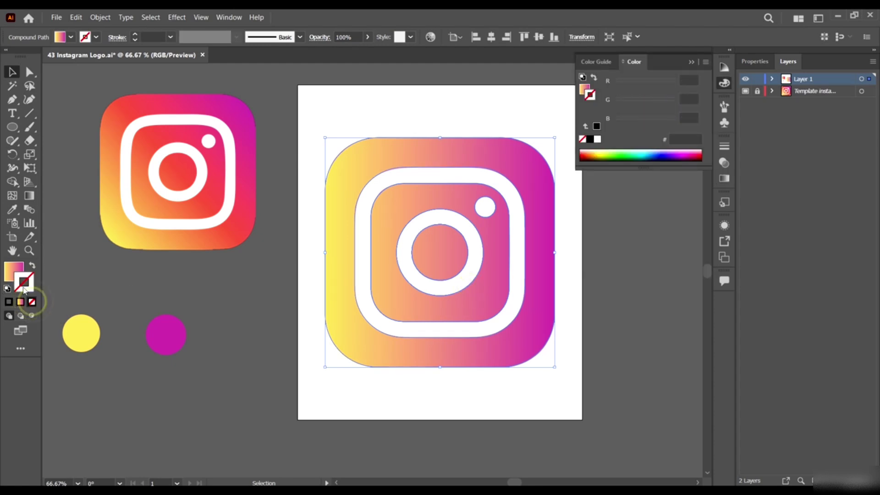
pyautogui.click(8, 272)
pyautogui.click(319, 434)
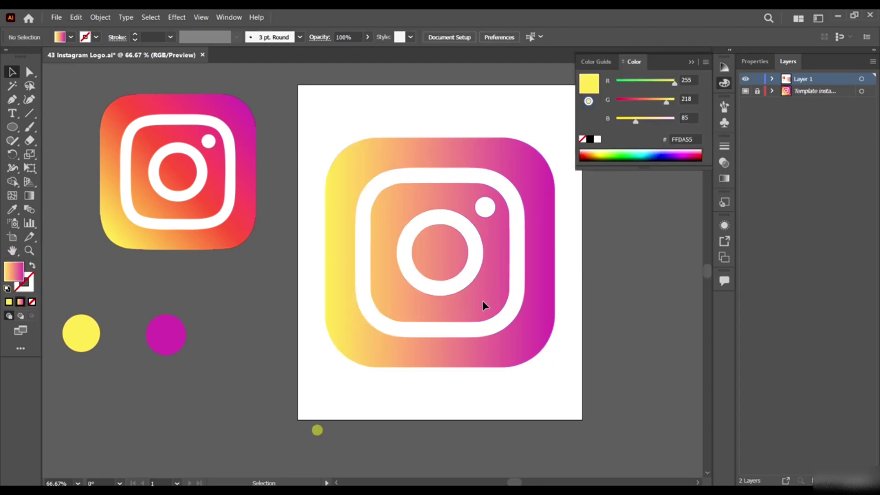
# Step: Move the magenta circle further from the yellow one and place a duplicate of it between the two
pyautogui.click(482, 296)
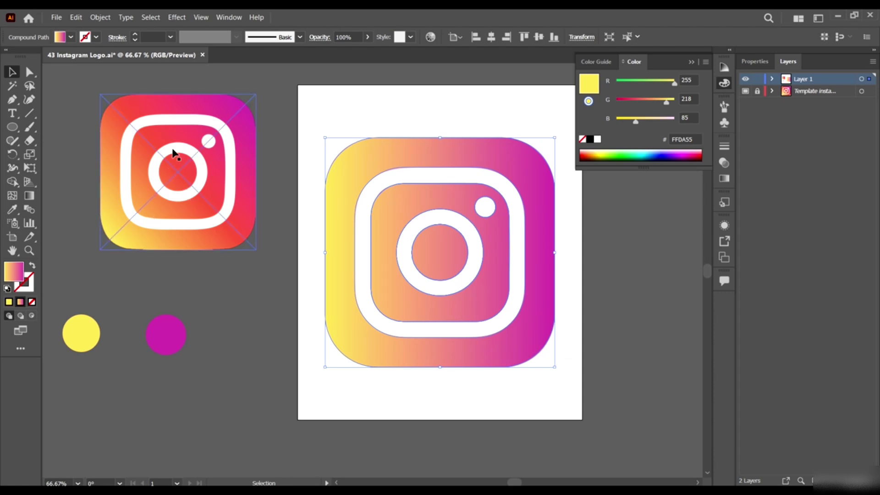
pyautogui.moveTo(176, 339); pyautogui.dragTo(233, 344)
pyautogui.click(477, 306)
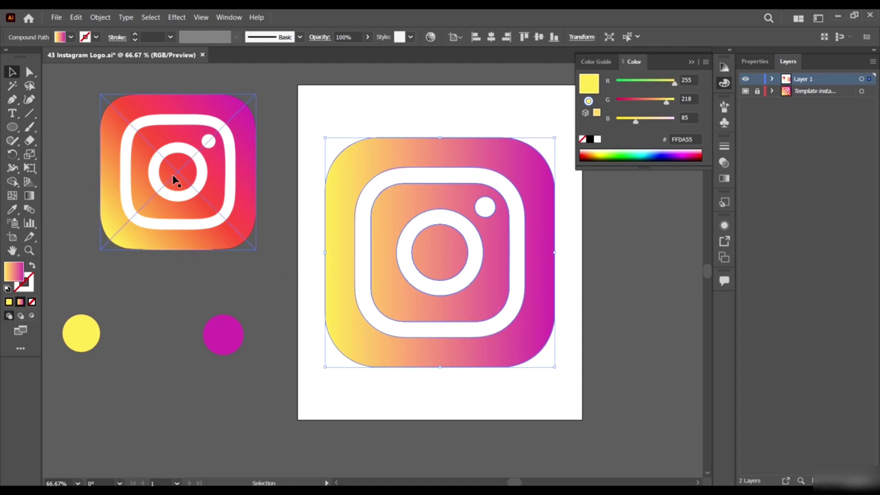
pyautogui.click(231, 341)
pyautogui.moveTo(229, 339); pyautogui.dragTo(155, 338)
pyautogui.hscroll(-3, 150, 348)
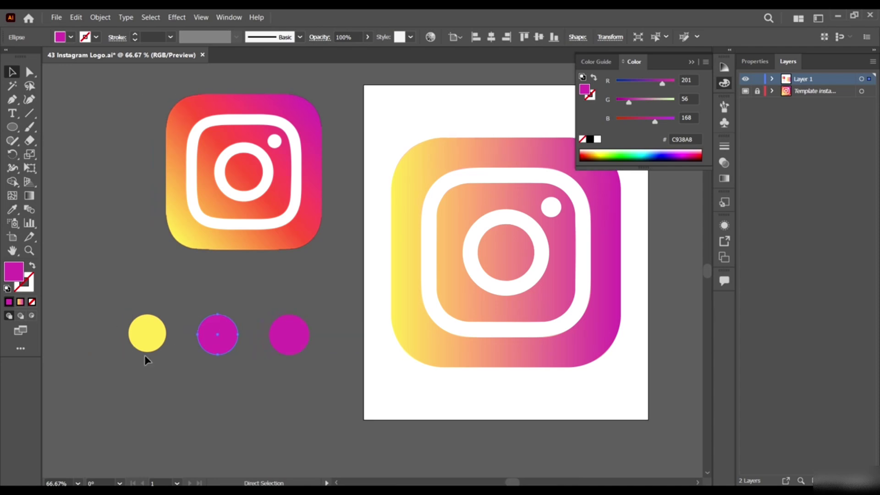
# Step: Fill the middle circle with the red sampled from the centre of the full-colour logo image
pyautogui.scroll(2, 226, 328)
pyautogui.click(12, 209)
pyautogui.scroll(3, 256, 254)
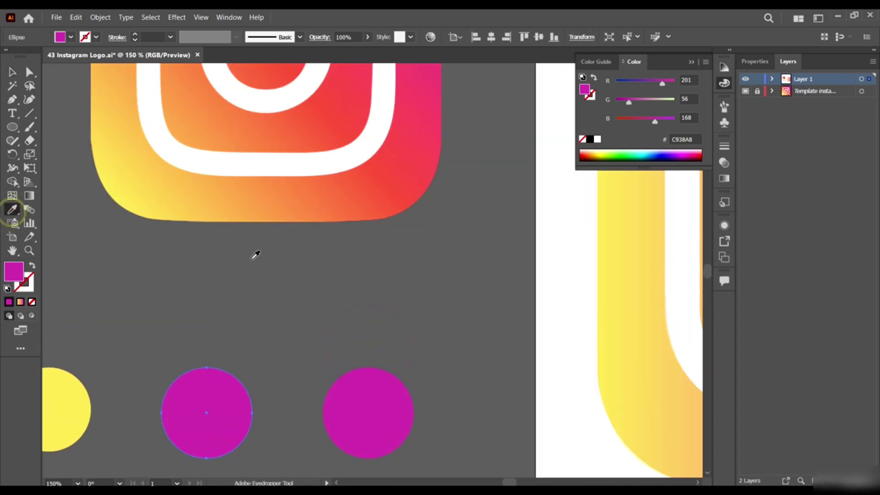
pyautogui.scroll(3, 255, 254)
pyautogui.scroll(2, 264, 160)
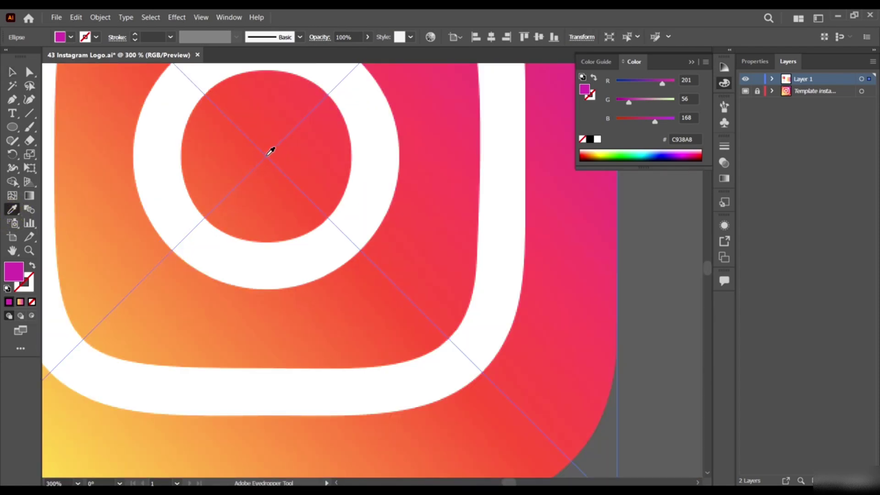
pyautogui.click(267, 155)
pyautogui.click(265, 147)
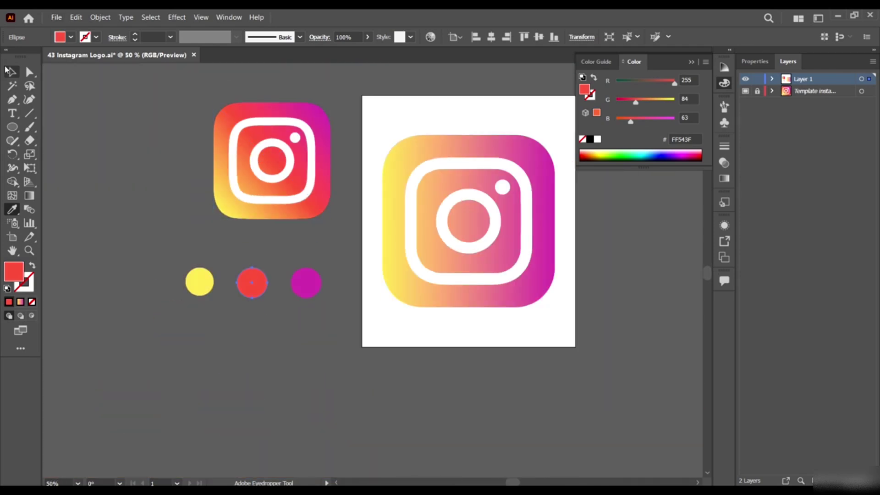
# Step: Add a gradient stop at about 50.56% to the logo's fill and colour it with the red sampled from the middle circle
pyautogui.click(10, 71)
pyautogui.click(499, 234)
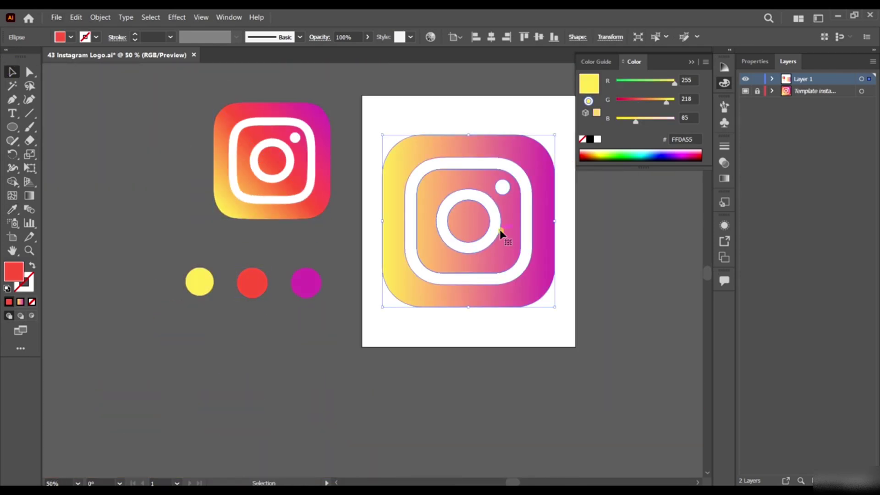
pyautogui.click(729, 180)
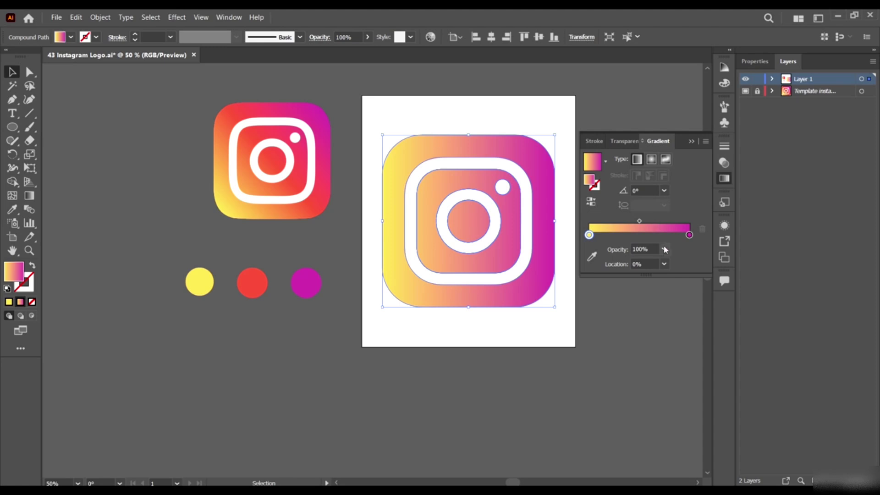
pyautogui.click(639, 236)
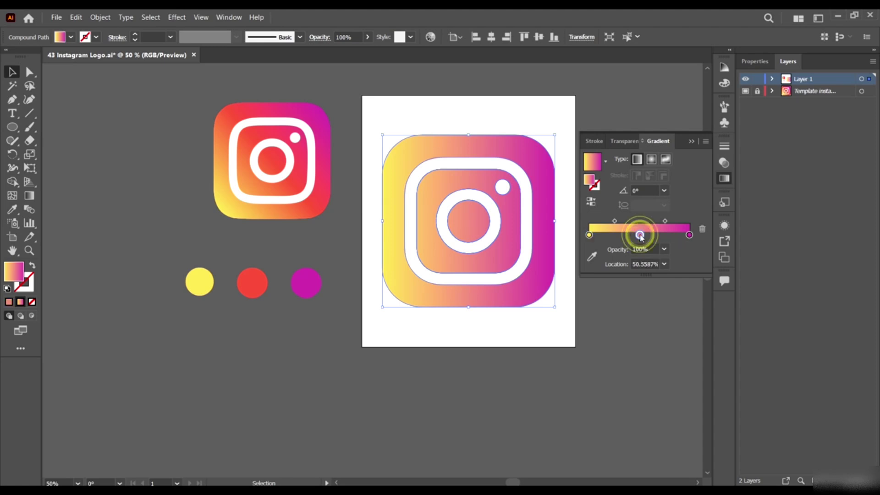
pyautogui.click(591, 258)
pyautogui.click(253, 277)
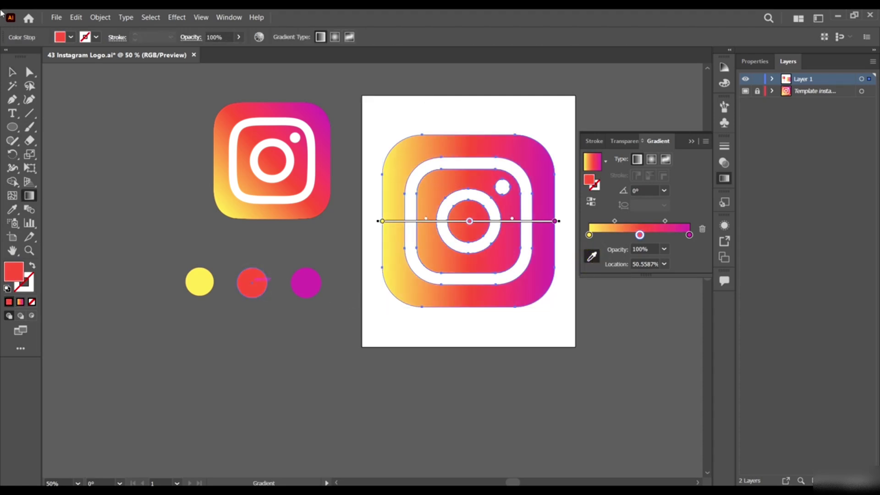
pyautogui.click(12, 72)
pyautogui.click(597, 381)
pyautogui.hscroll(-4, 581, 318)
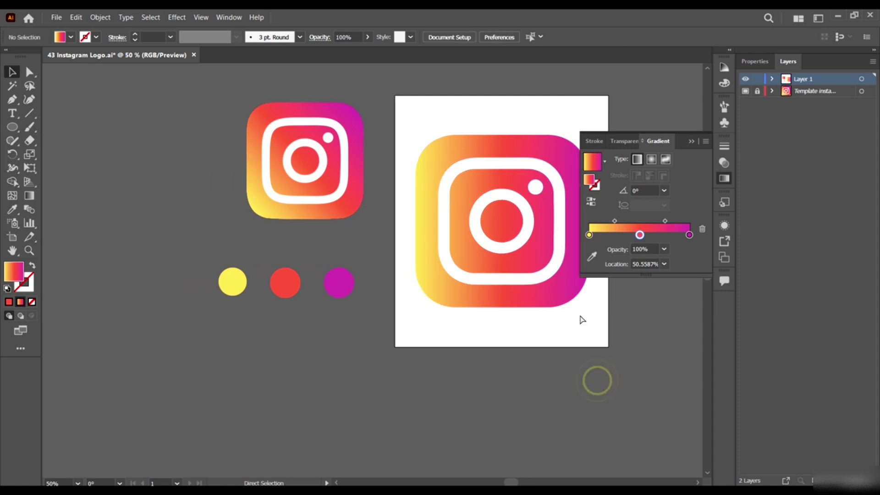
# Step: Try gradient angles of 135° and -135° on the logo's compound path
pyautogui.hscroll(9, 520, 304)
pyautogui.scroll(5, 482, 230)
pyautogui.click(483, 233)
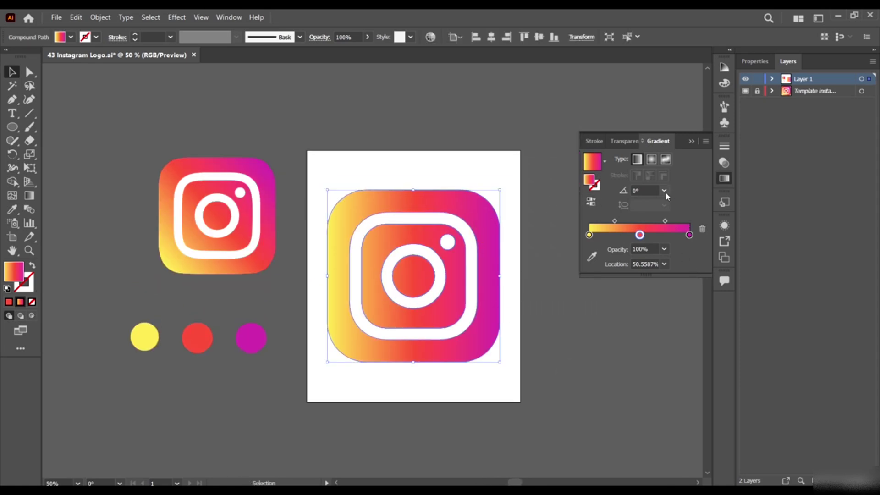
pyautogui.click(29, 196)
pyautogui.click(414, 277)
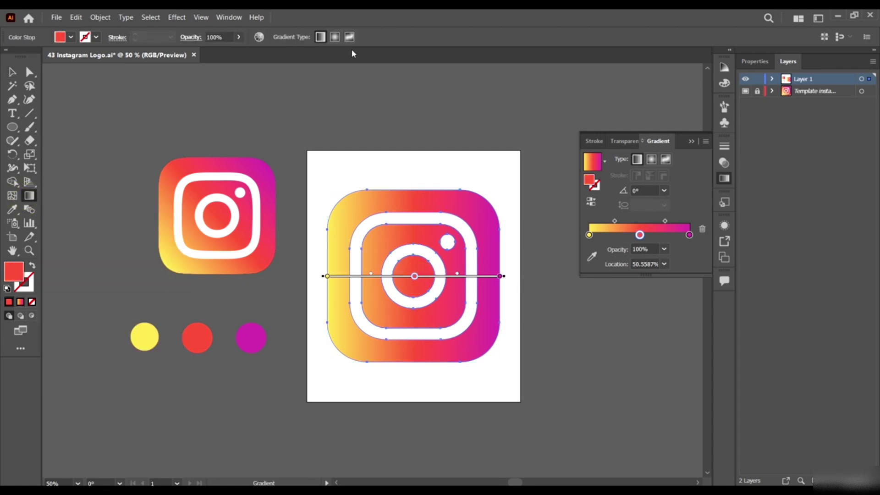
pyautogui.click(663, 191)
pyautogui.click(680, 232)
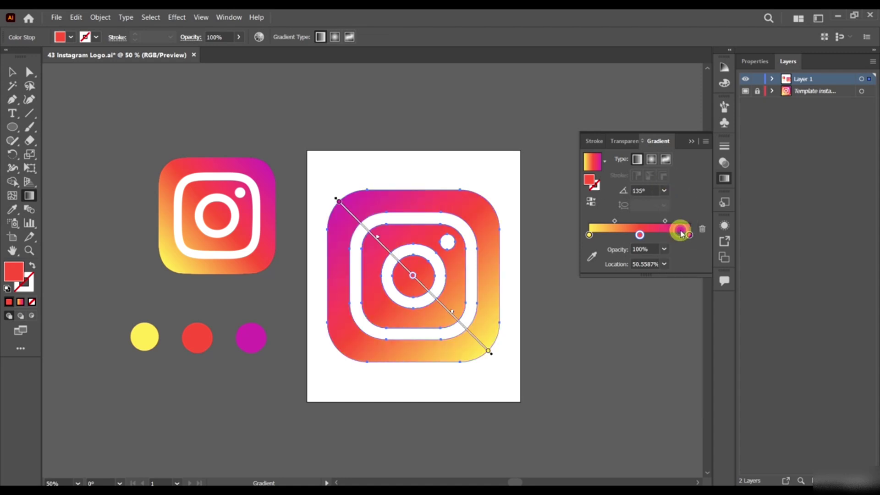
pyautogui.click(664, 189)
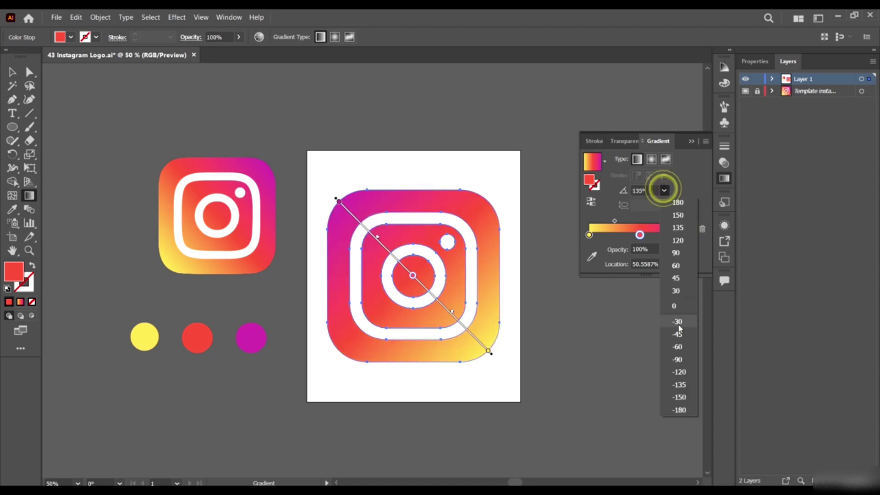
pyautogui.click(679, 385)
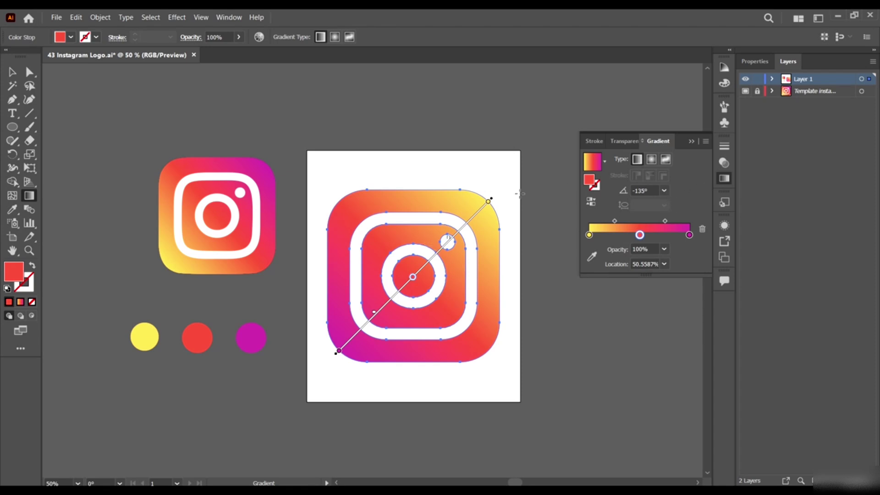
# Step: Set the angle of the logo's linear gradient to 45°
pyautogui.click(654, 191)
pyautogui.scroll(18, 654, 191)
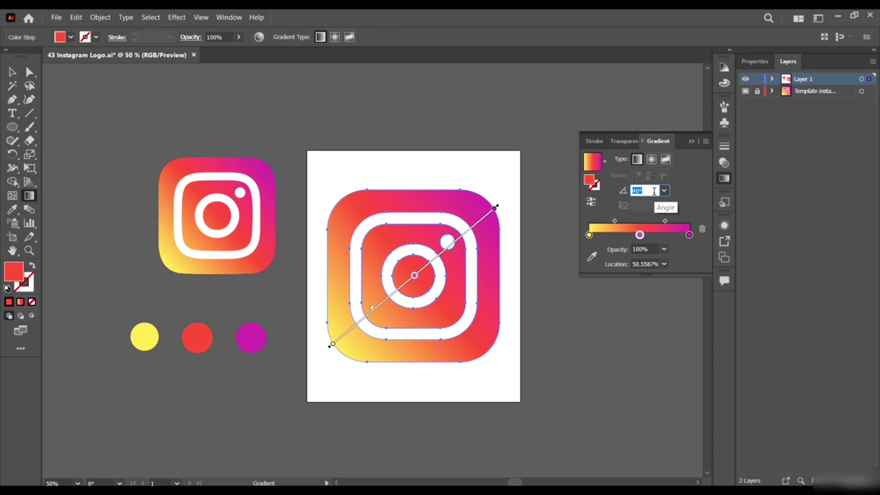
pyautogui.scroll(2, 654, 191)
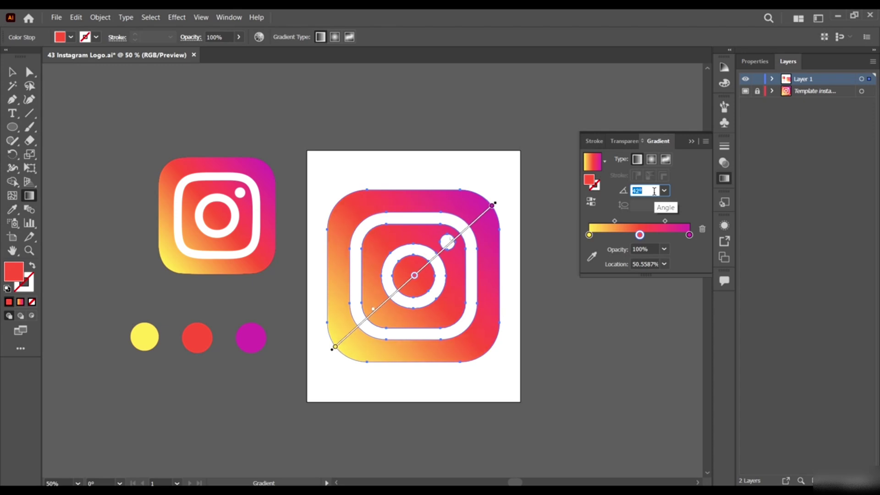
pyautogui.scroll(4, 655, 191)
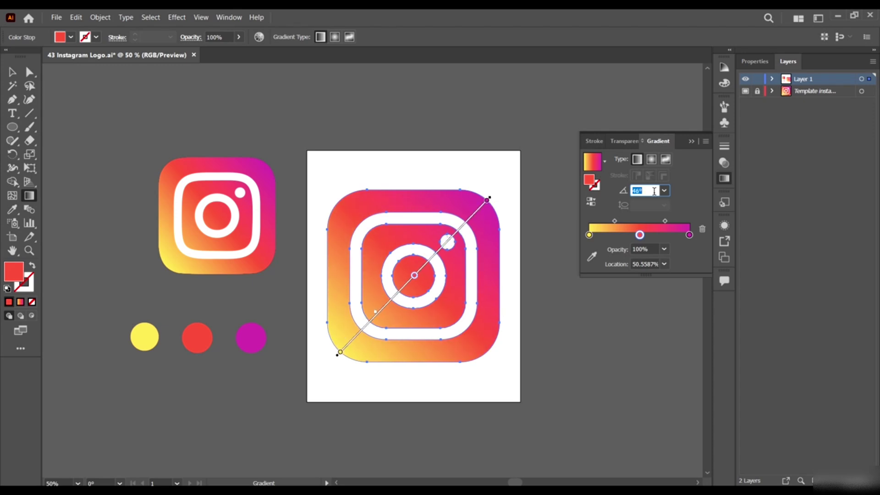
pyautogui.scroll(-14, 655, 192)
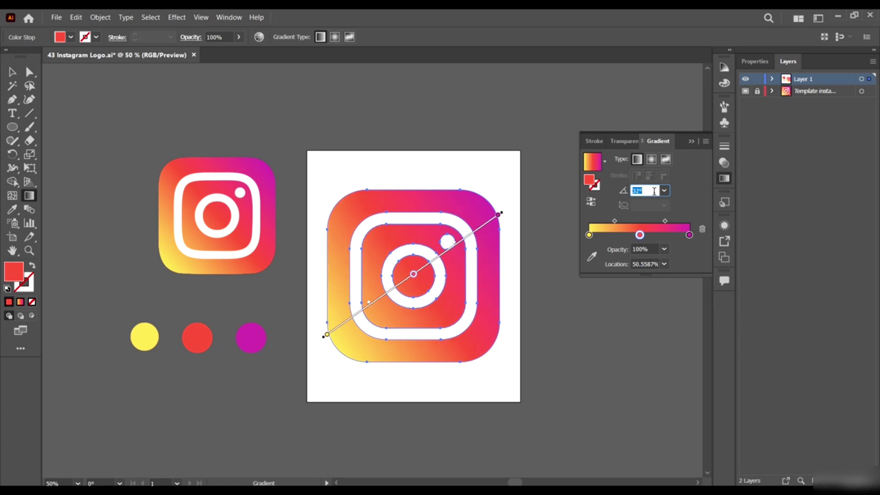
pyautogui.scroll(10, 655, 191)
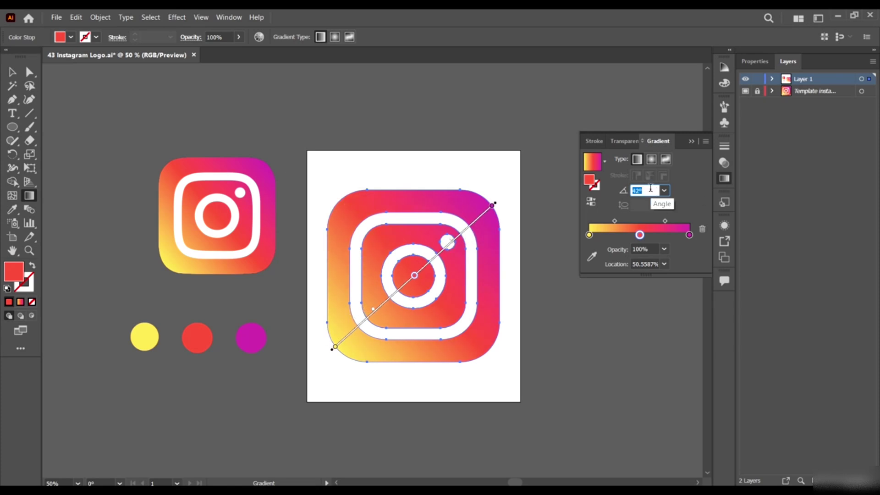
pyautogui.press('Up')
pyautogui.press('Down')
pyautogui.press('Down')
pyautogui.press('Down')
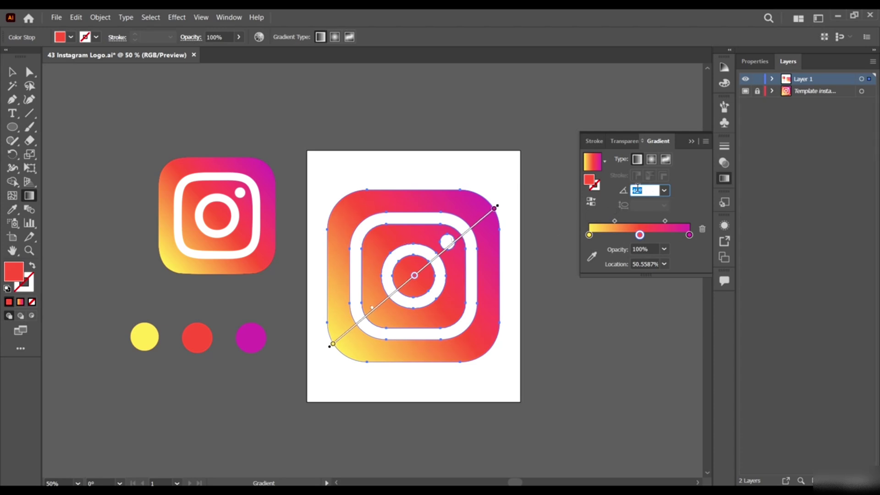
pyautogui.press('Up')
pyautogui.press('Up')
pyautogui.press('Up')
pyautogui.press('Up')
pyautogui.press('Up')
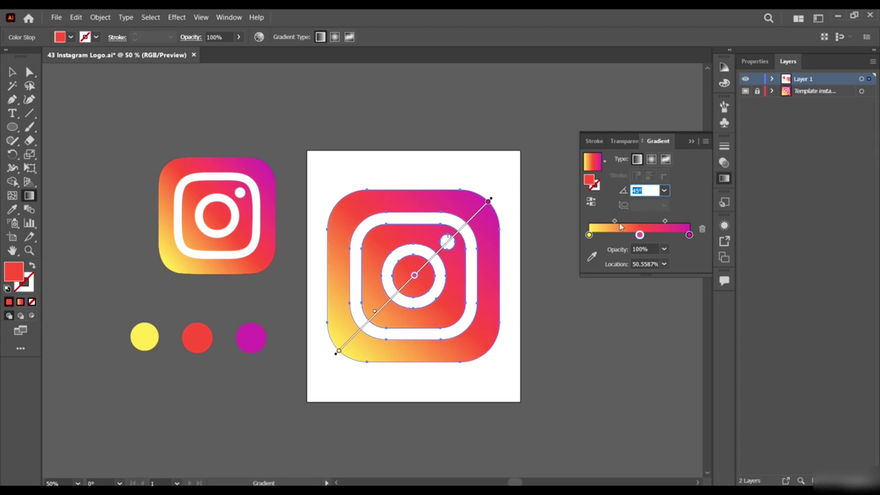
pyautogui.click(14, 72)
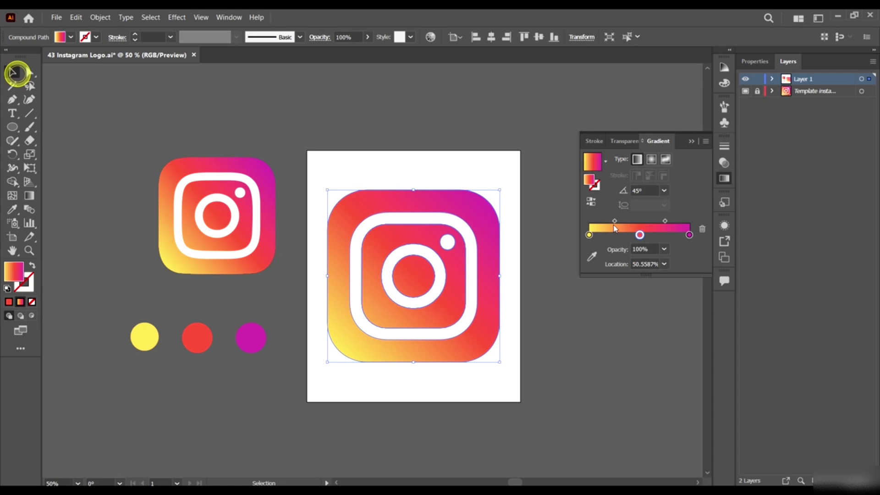
pyautogui.click(564, 382)
# Step: Delete the three colour sample circles and the full-colour logo image beside the artboard
pyautogui.scroll(-1, 469, 277)
pyautogui.scroll(1, 352, 312)
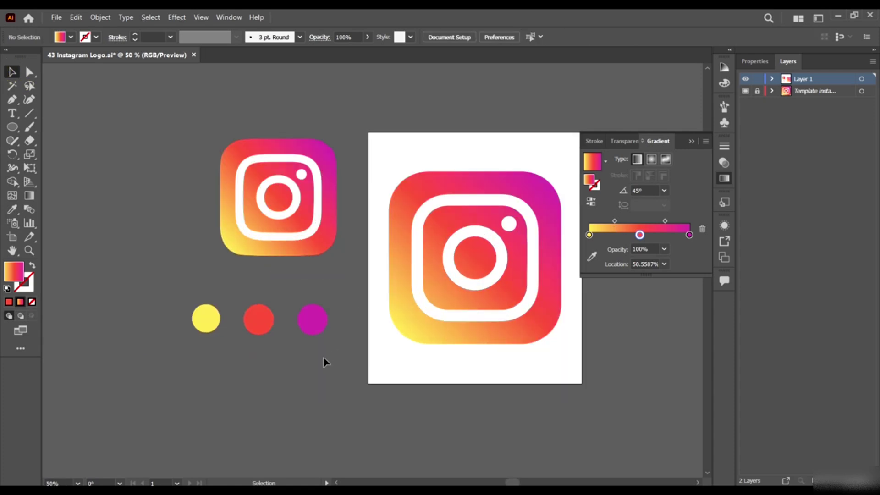
pyautogui.moveTo(323, 360); pyautogui.dragTo(123, 333)
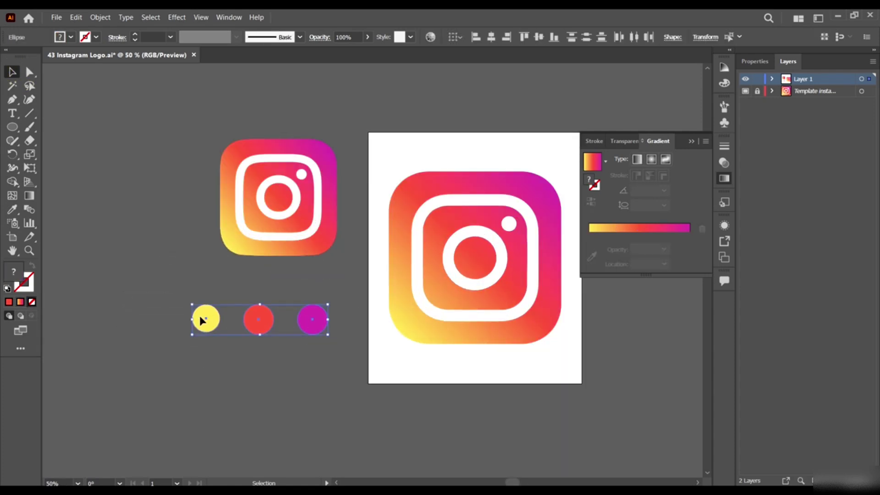
pyautogui.press('Delete')
pyautogui.click(303, 227)
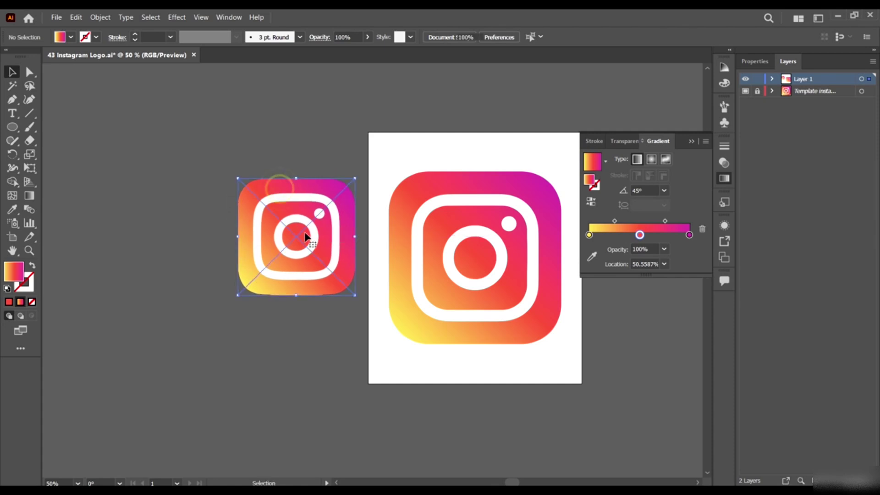
pyautogui.press('Delete')
# Step: Review the finished gradient logo on the artboard and save the document
pyautogui.hscroll(2, 394, 286)
pyautogui.hscroll(1, 414, 294)
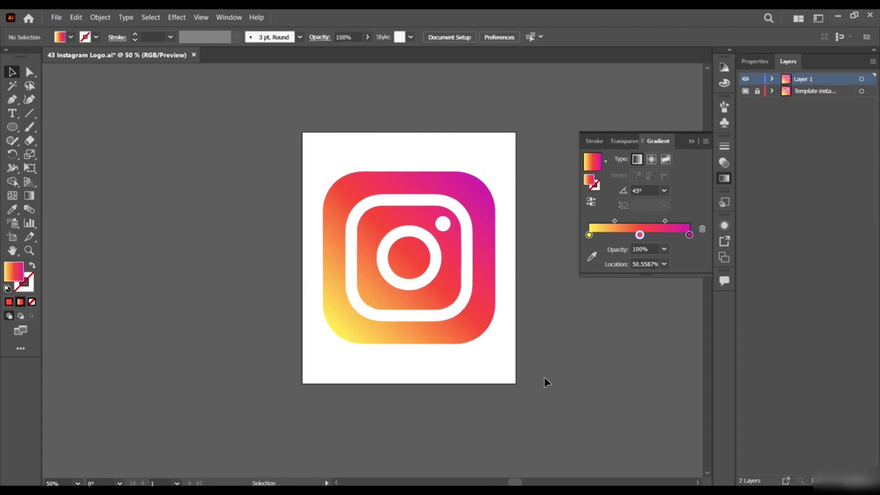
pyautogui.scroll(1, 545, 380)
pyautogui.moveTo(546, 379); pyautogui.dragTo(471, 284)
pyautogui.press('alt')
pyautogui.hscroll(3, 510, 271)
pyautogui.scroll(1, 508, 266)
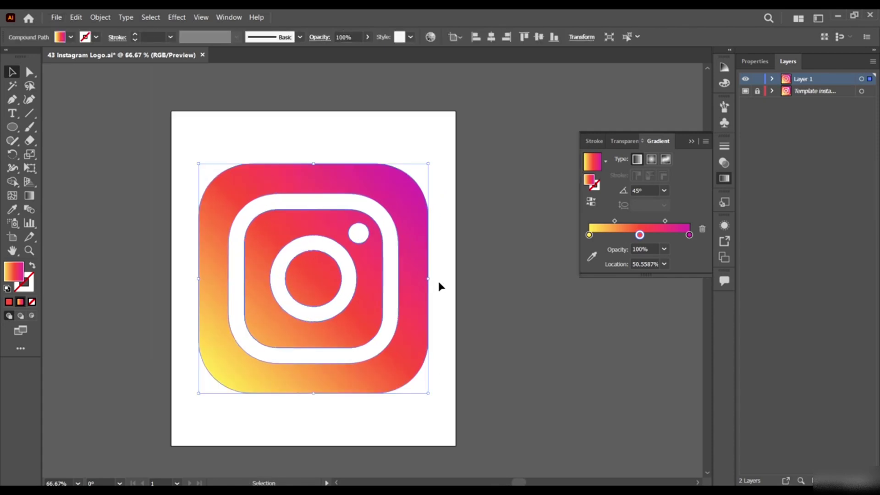
pyautogui.scroll(-1, 477, 262)
pyautogui.scroll(-2, 471, 257)
pyautogui.press('a')
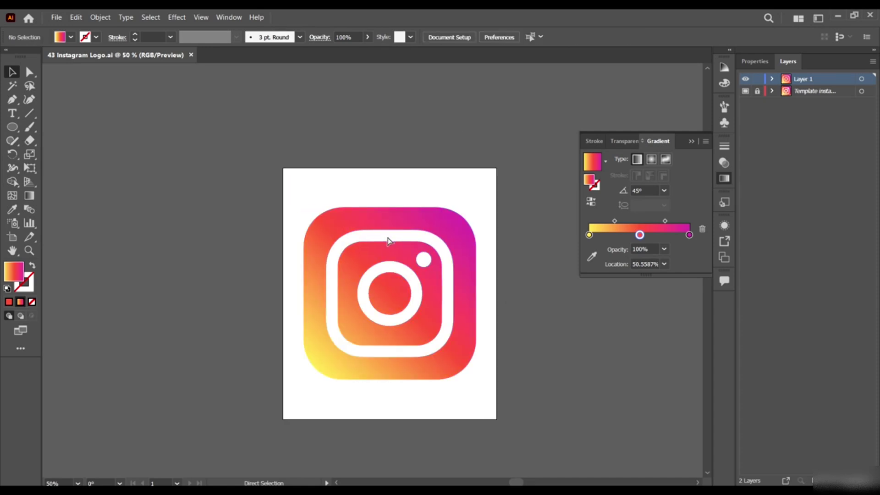
pyautogui.scroll(-1, 393, 225)
pyautogui.scroll(1, 399, 214)
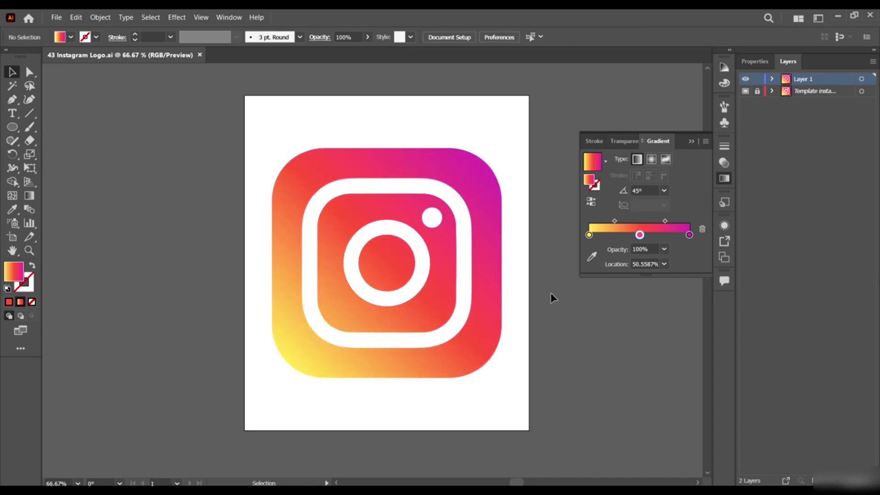